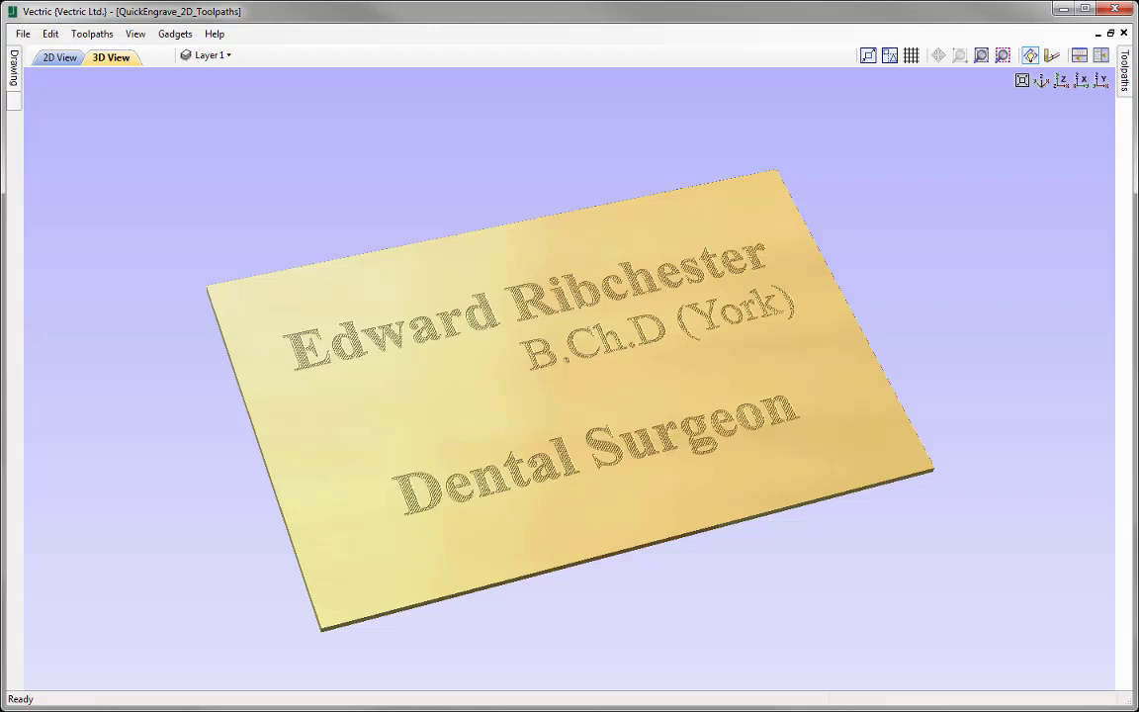
Step: Close the current job and open the existing file QuickEngrave_Vector_Drawing.crv
click(22, 34)
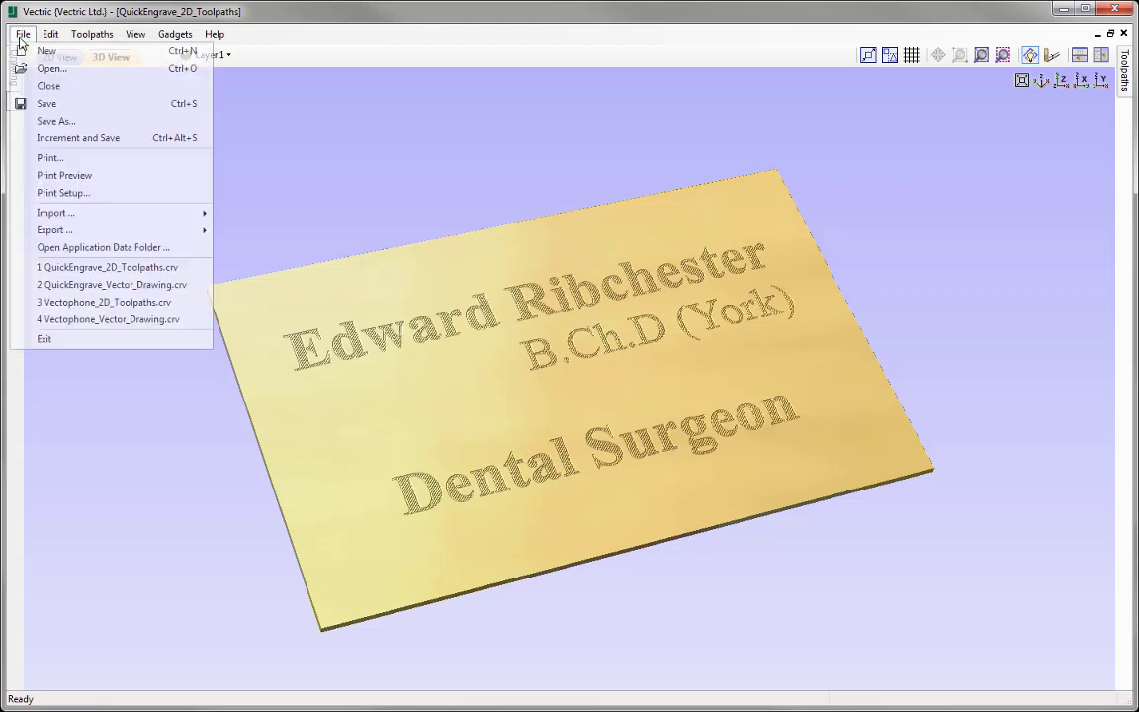
click(49, 86)
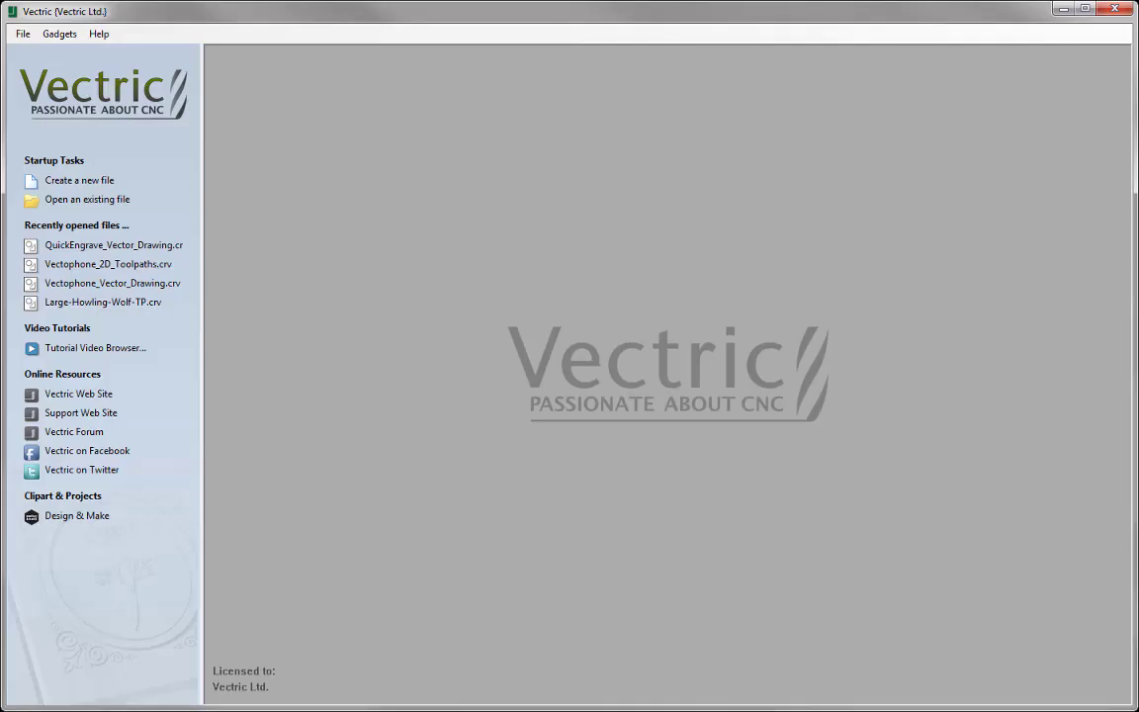
click(114, 197)
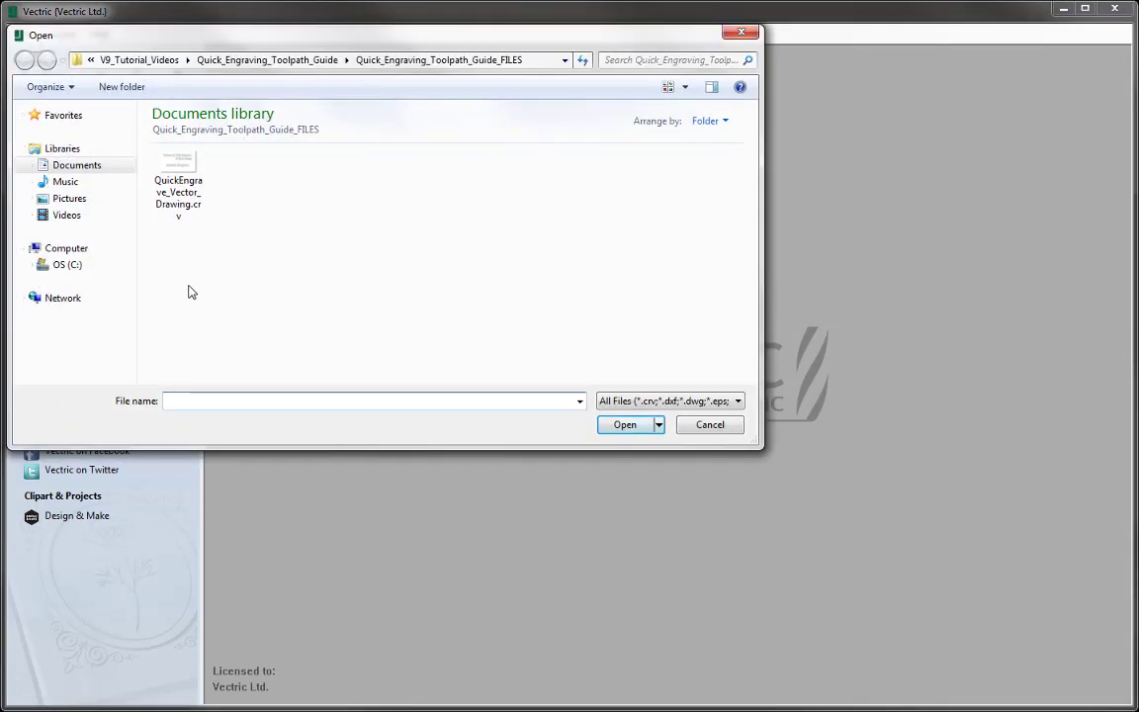
click(178, 186)
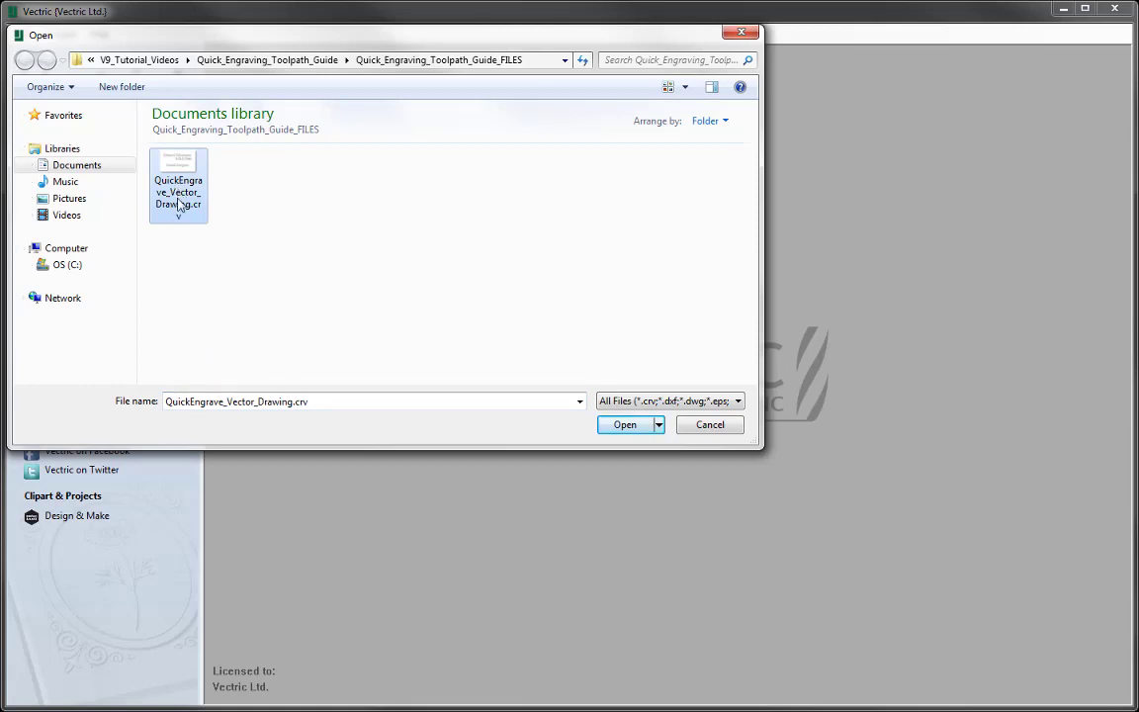
click(624, 426)
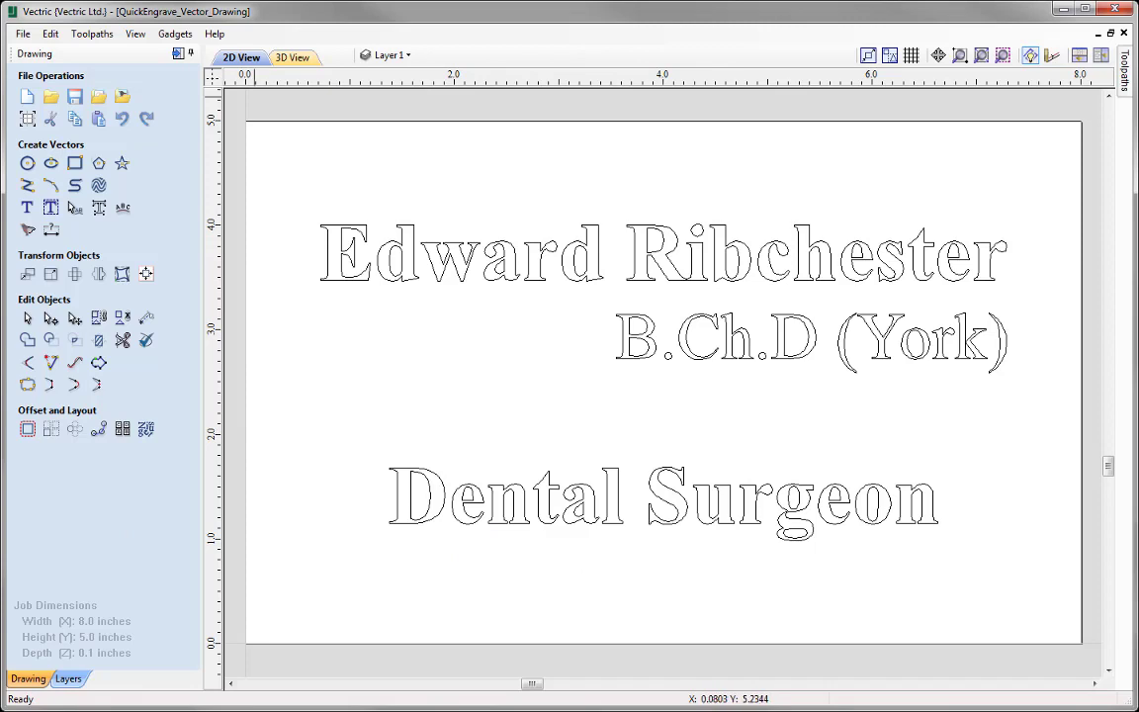
Step: Review the job's material setup, including thickness, XY datum, Z-zero and rapid gaps, and accept it
click(170, 54)
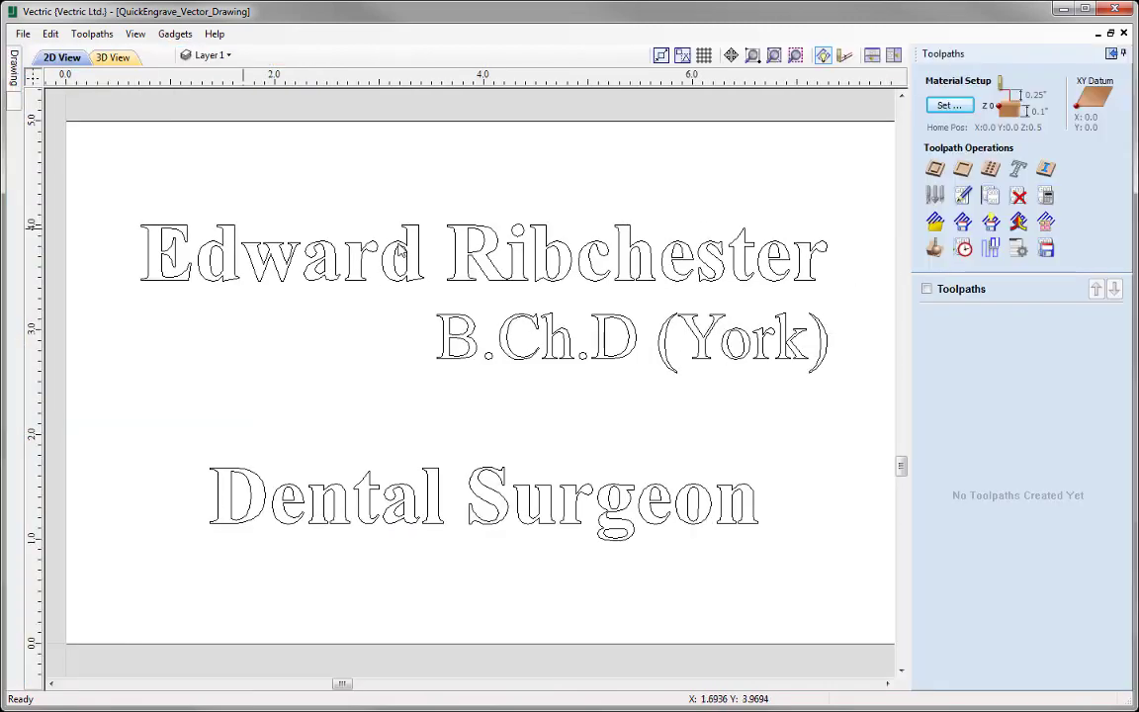
click(955, 109)
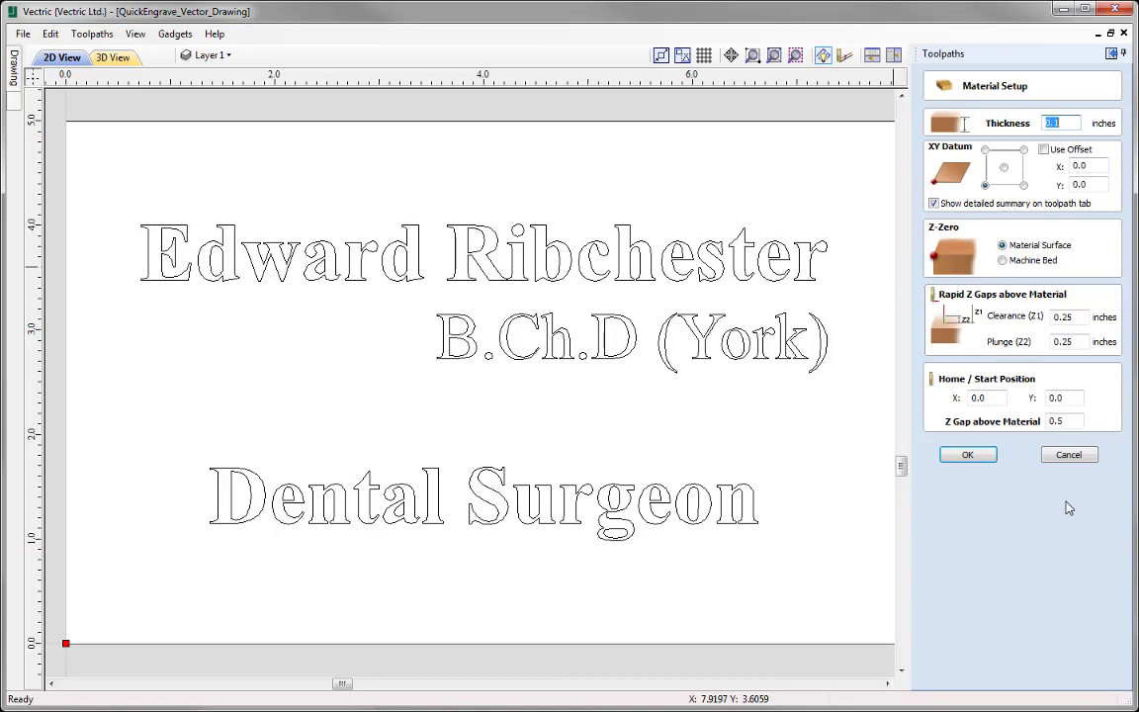
key(End)
click(967, 457)
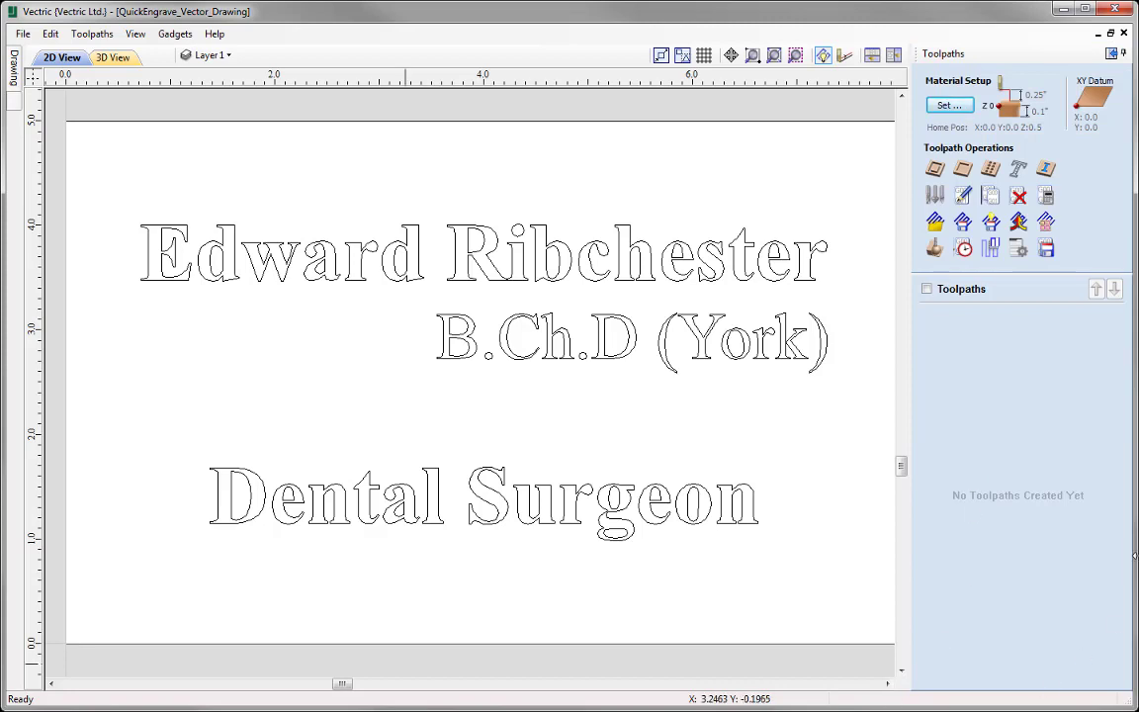
Step: Start a Quick Engrave toolpath with the Diamond Drag (90 deg 0.020" Line Width) tool and a depth/pressure of 0.1 inches
click(1021, 173)
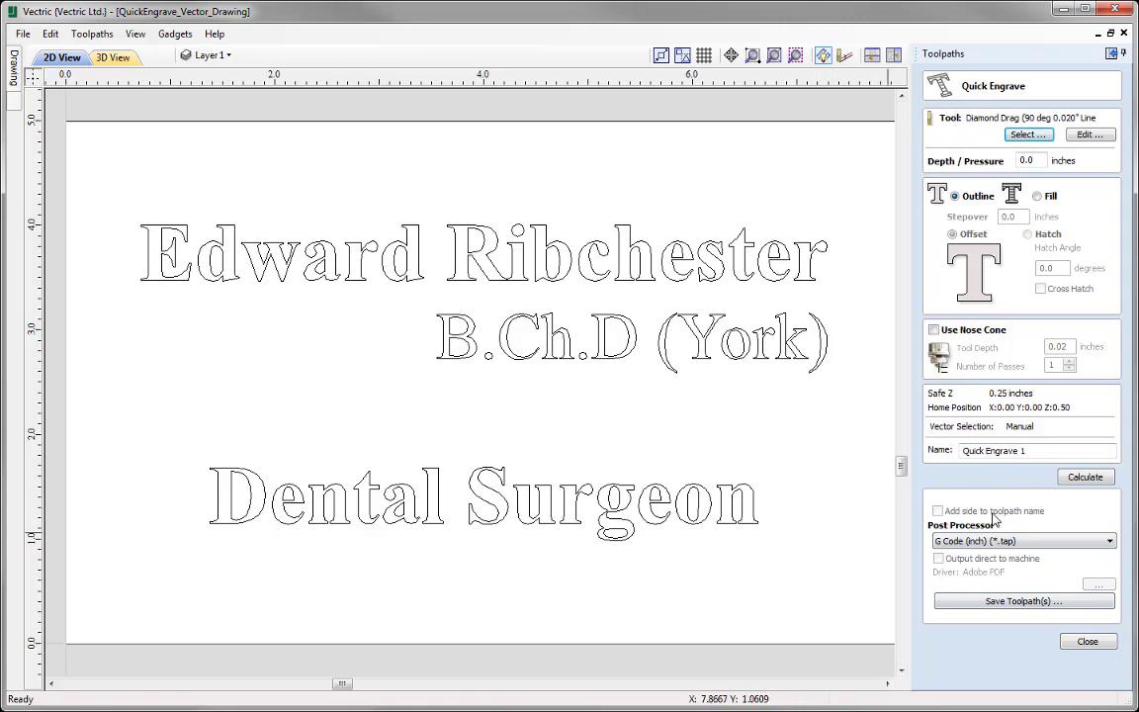
click(1037, 138)
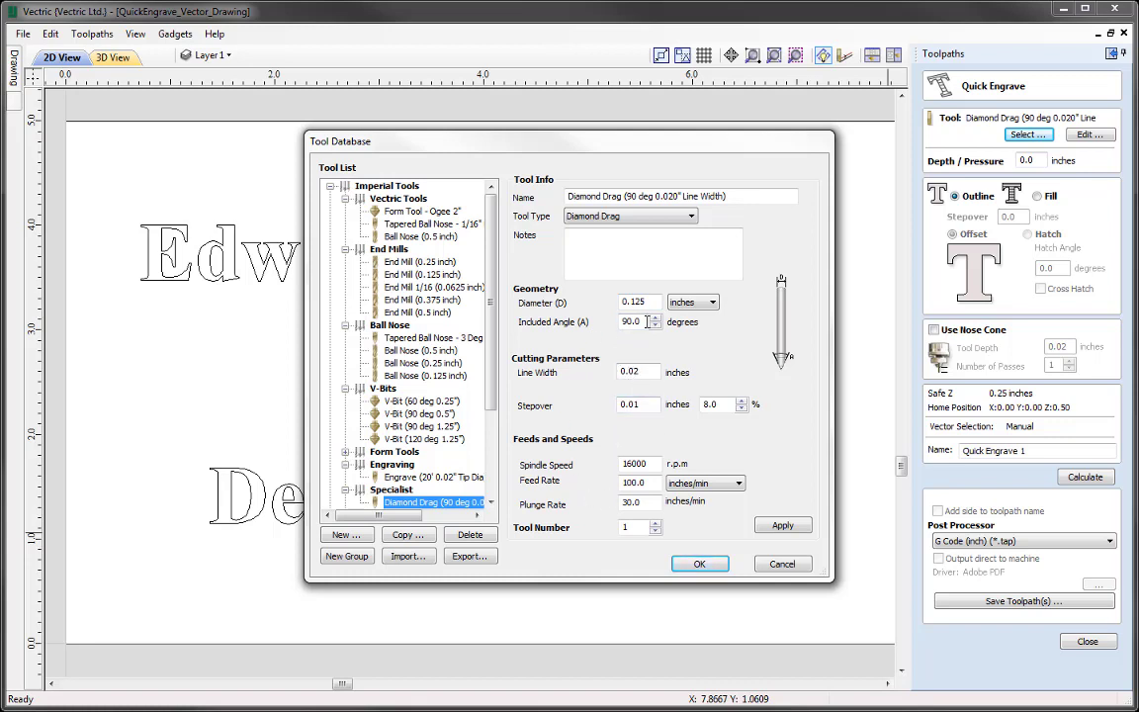
click(702, 566)
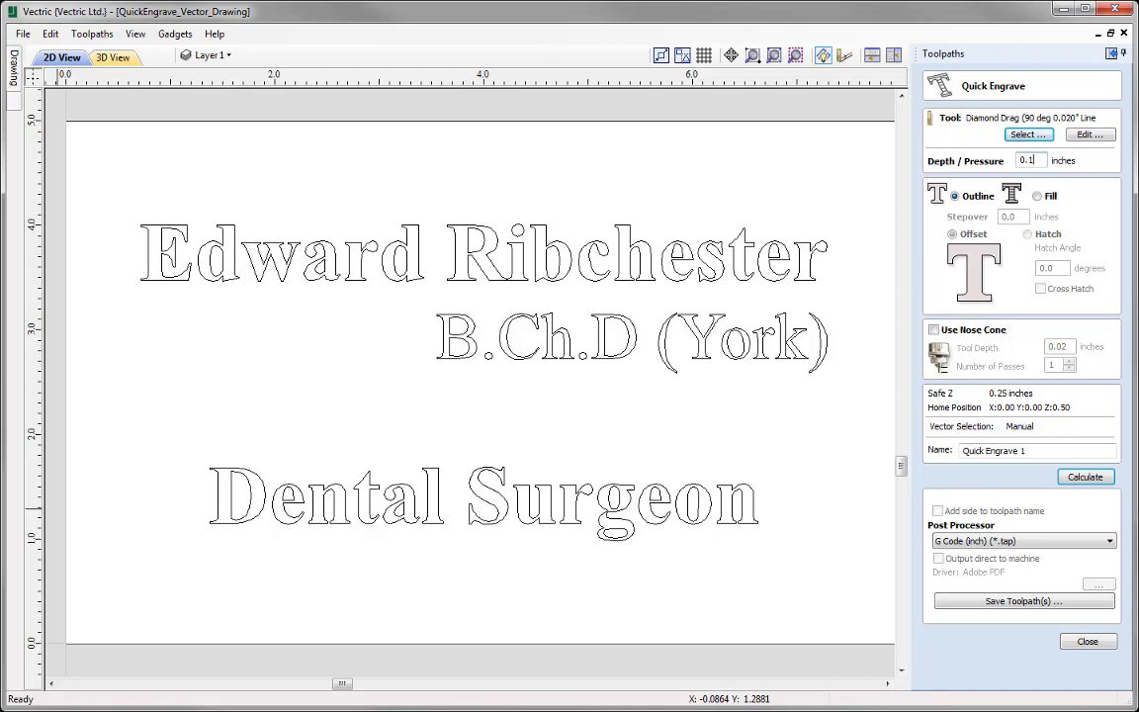
Step: Select all three lines of text and calculate the Quick Engrave toolpath with the Outline strategy
drag(107, 187, 856, 573)
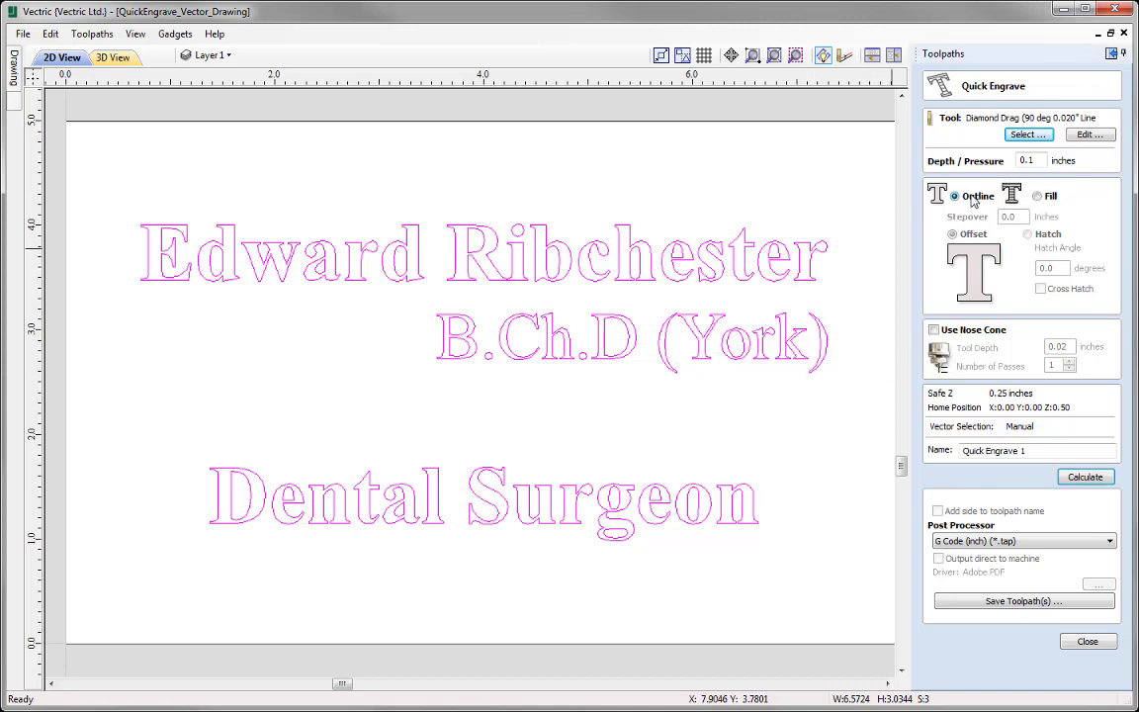
click(1084, 478)
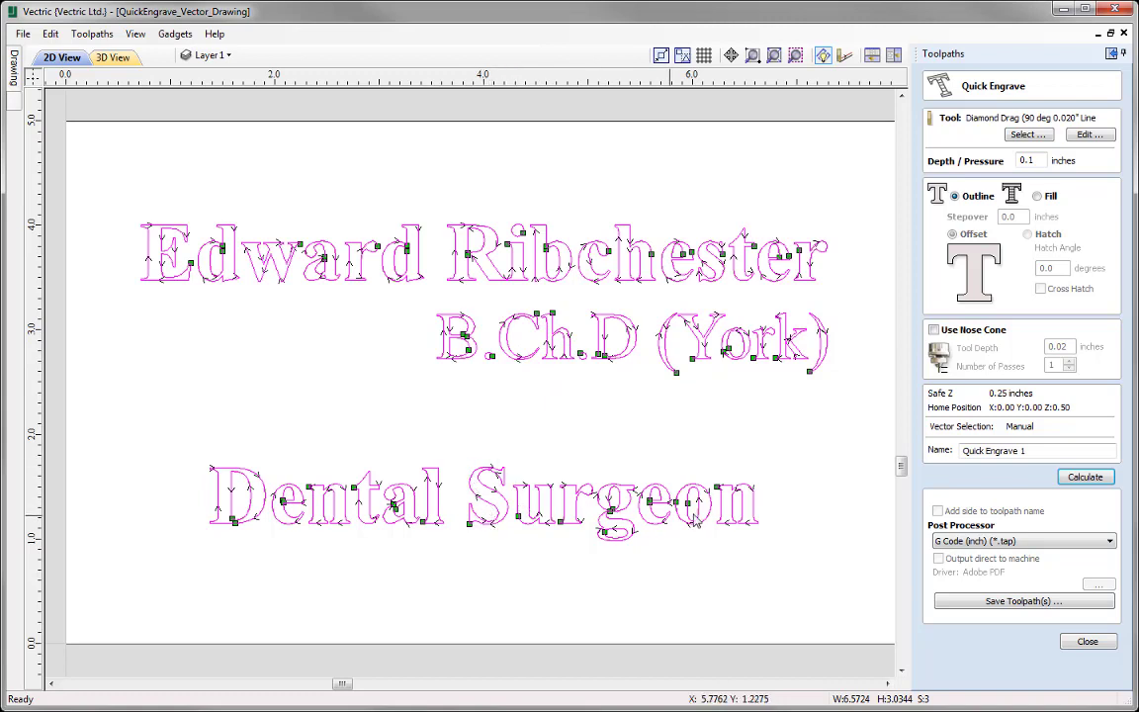
click(1088, 641)
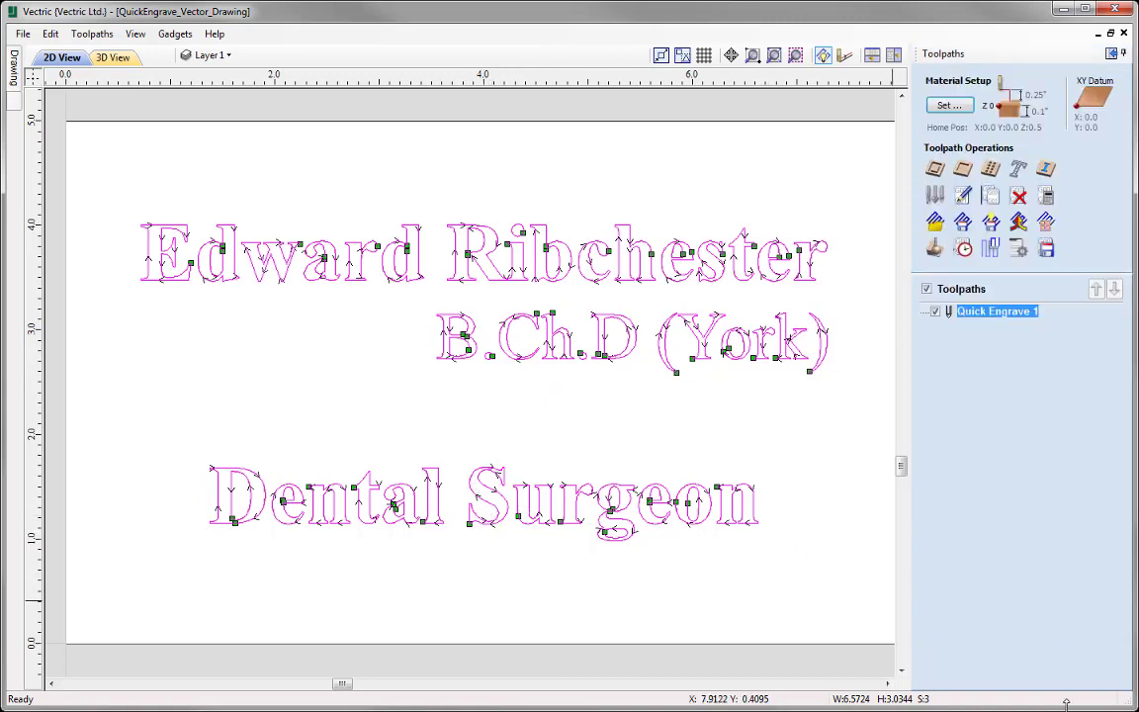
Step: Preview the outline engraving toolpath on the brass material in an isometric 3D view and examine the engraved letters
click(935, 250)
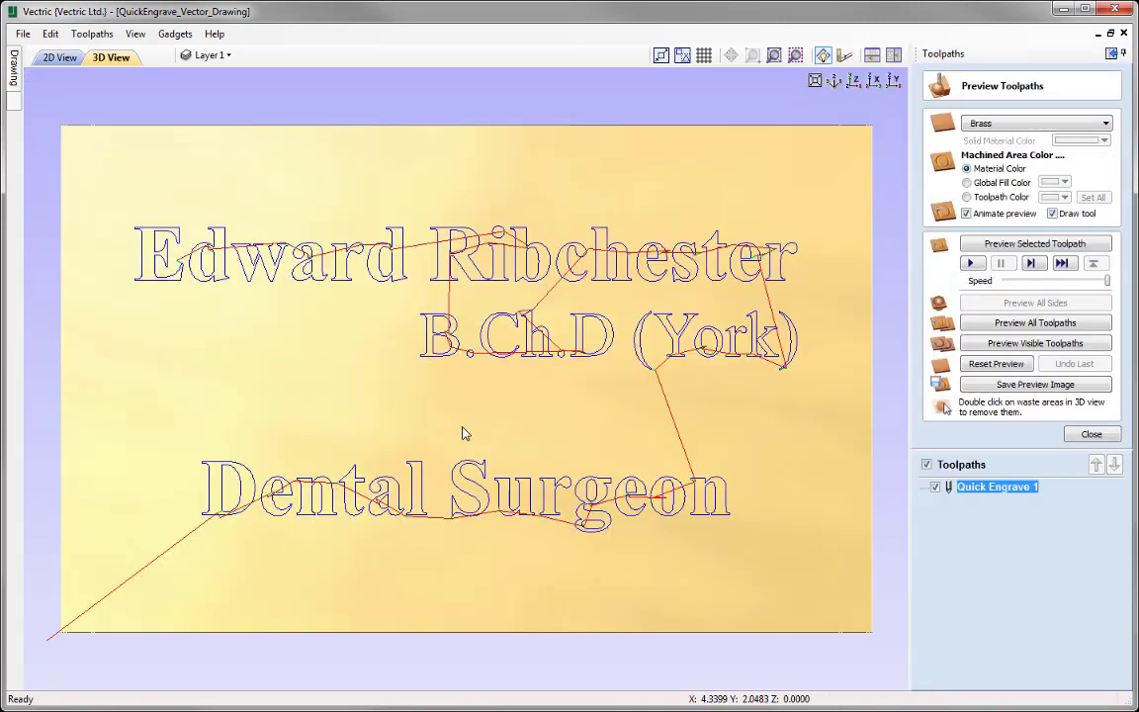
click(833, 81)
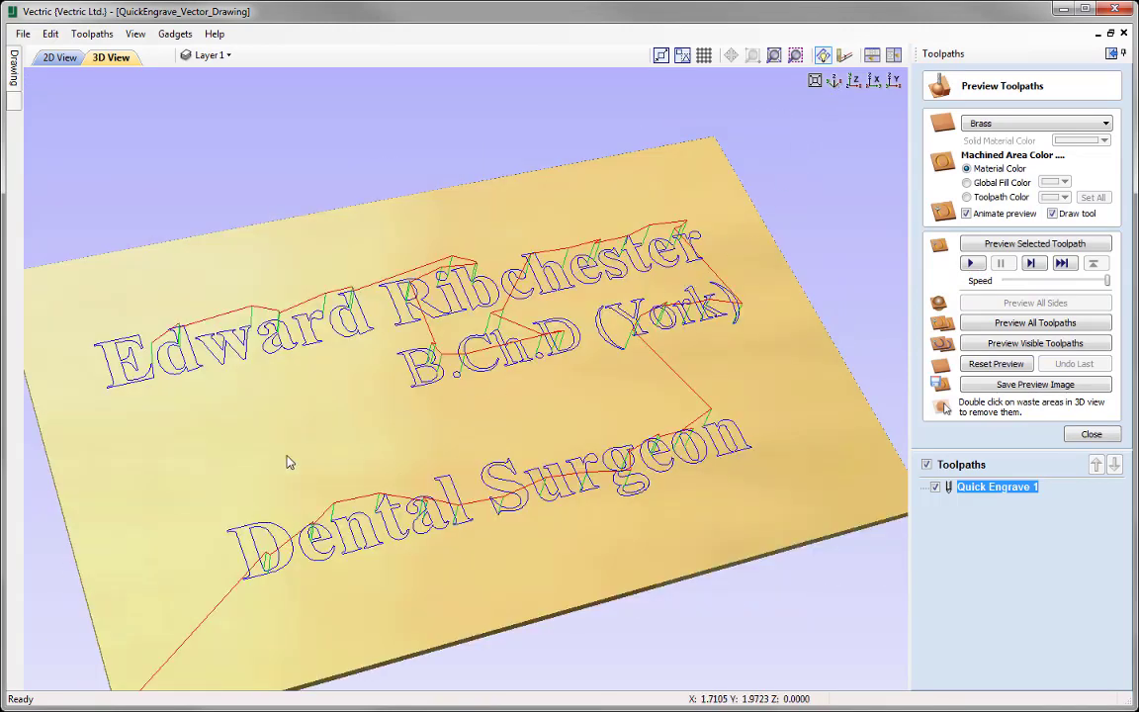
click(998, 244)
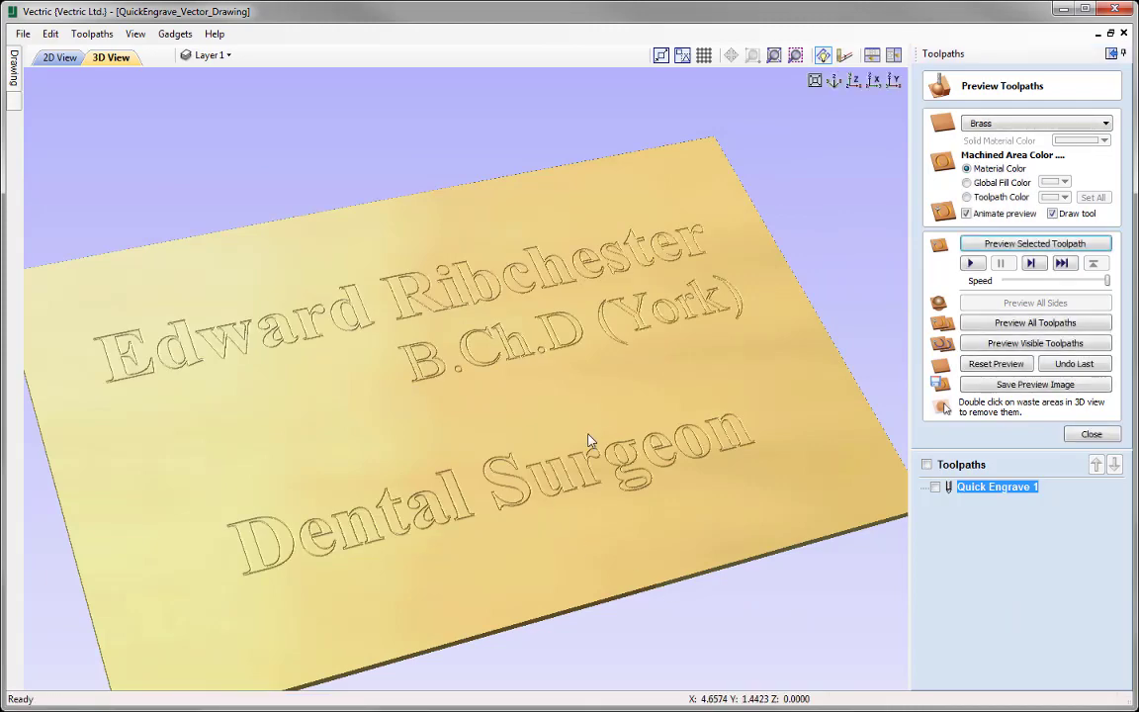
scroll(508, 526, up, 6)
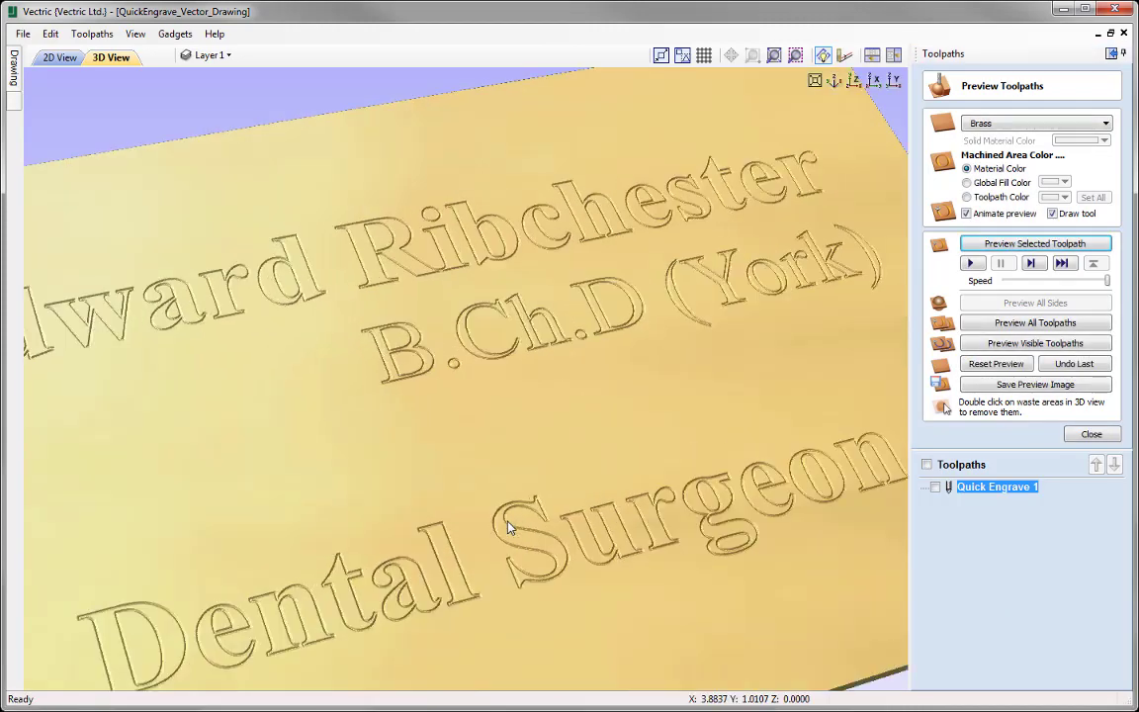
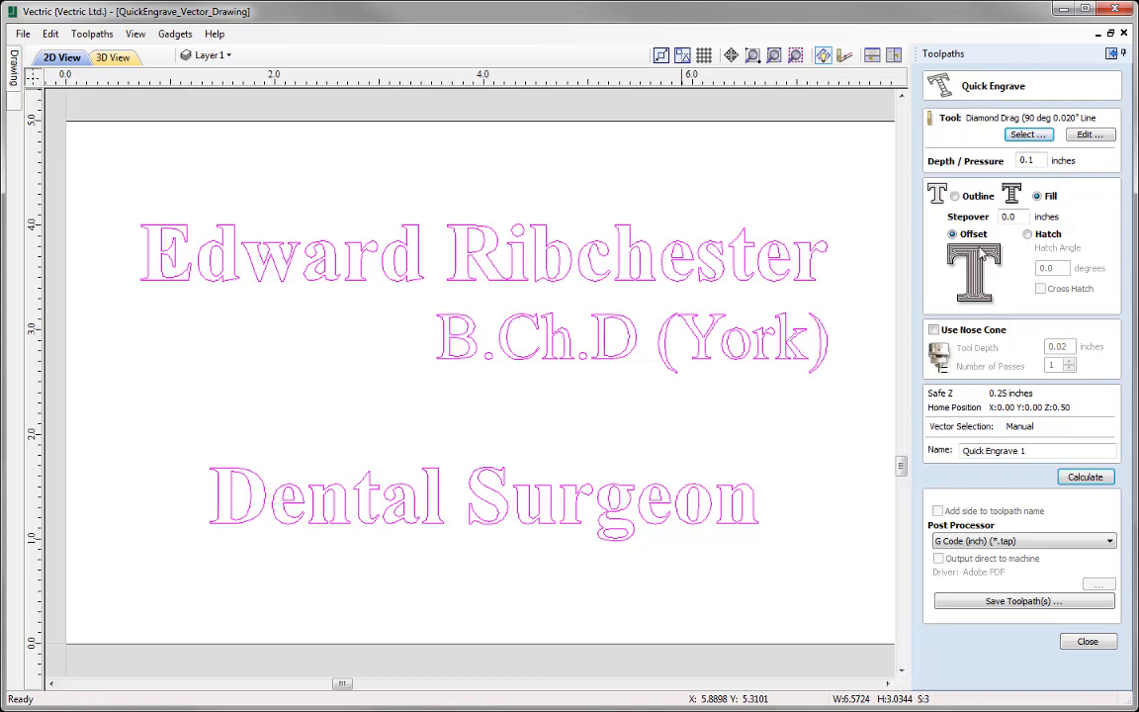
Step: Set the engraving fill to Offset with a 0.025 inch stepover, calculate the toolpath and inspect the fill lines
click(1028, 236)
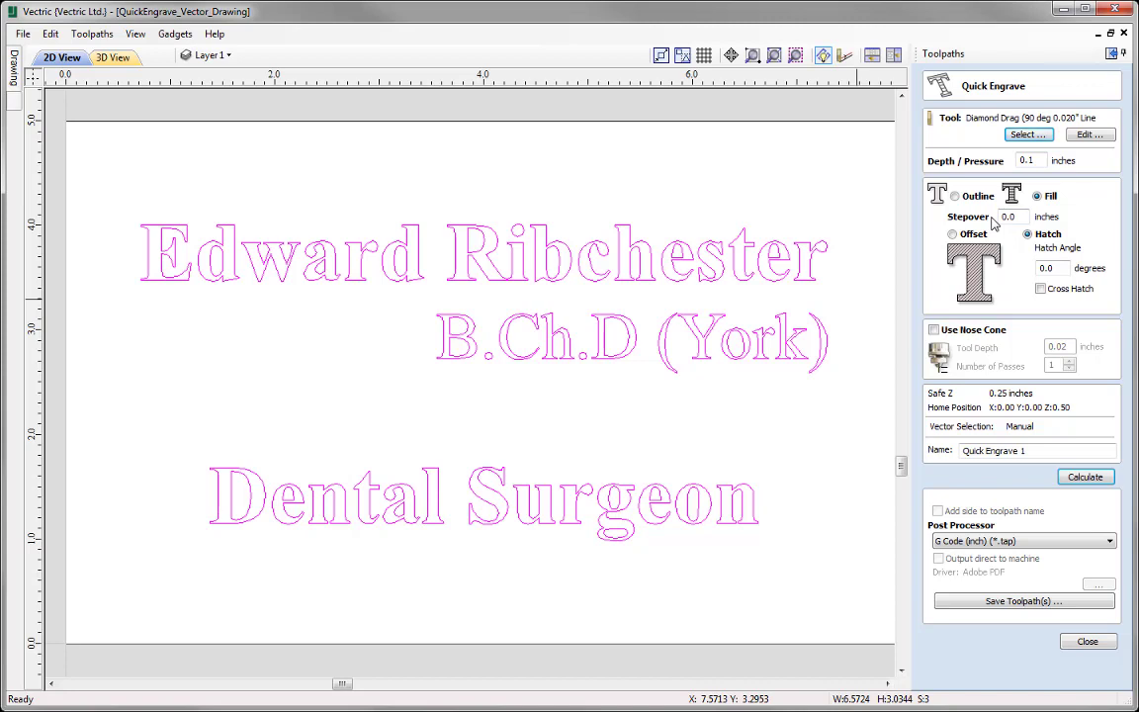
click(955, 236)
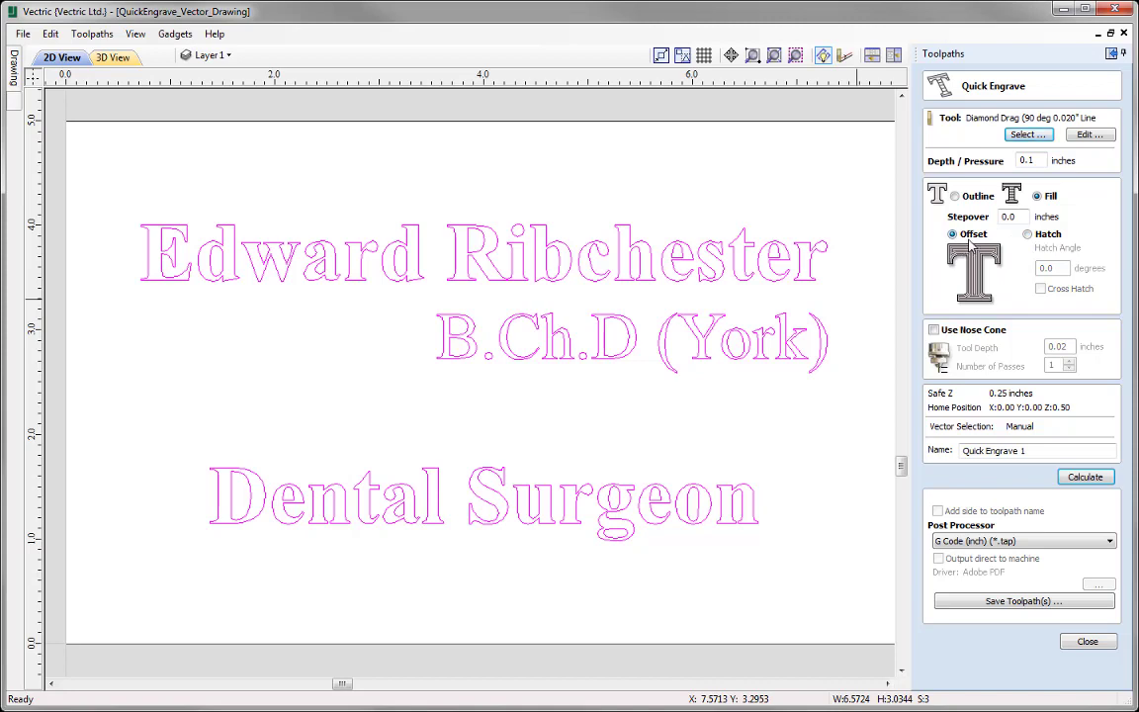
click(1028, 220)
click(1085, 476)
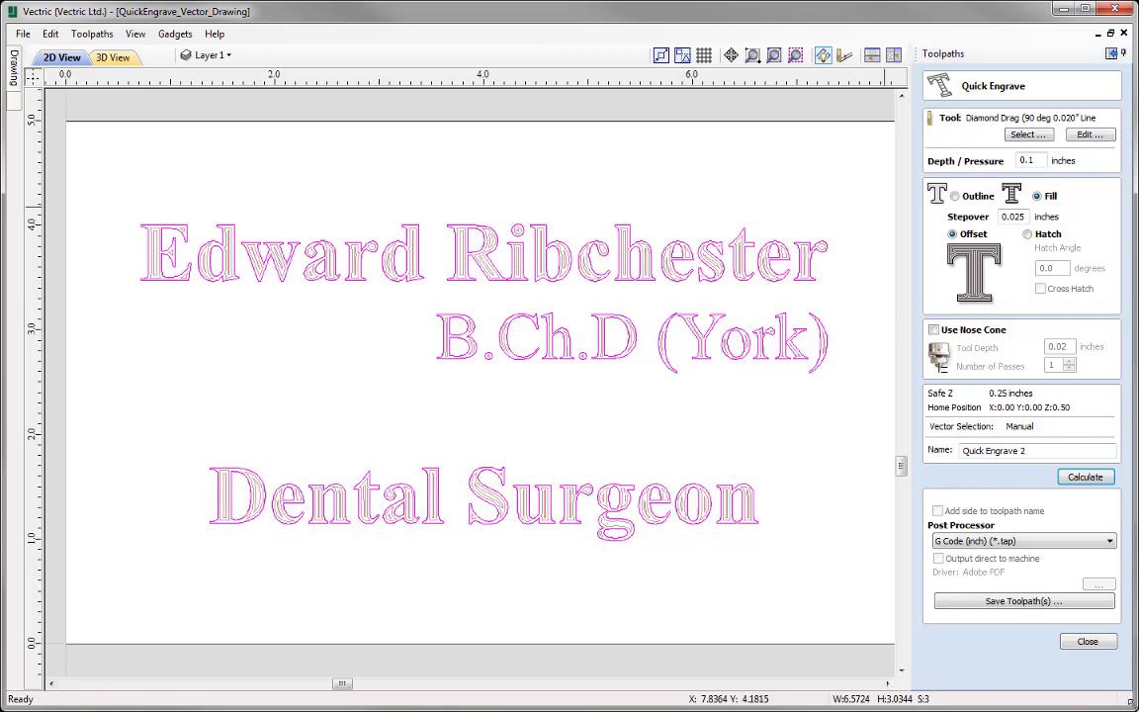
scroll(478, 254, up, 3)
scroll(480, 257, up, 1)
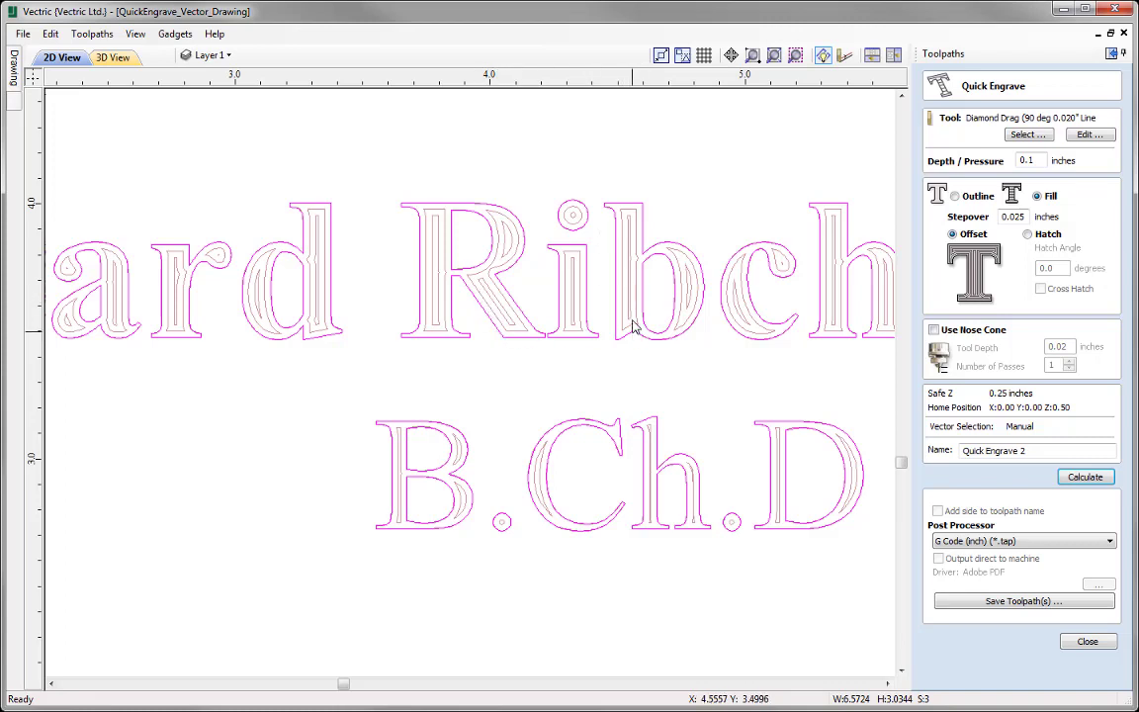
Step: Switch the fill to Hatch with a 45 degree hatch angle and recalculate the toolpath
click(1027, 234)
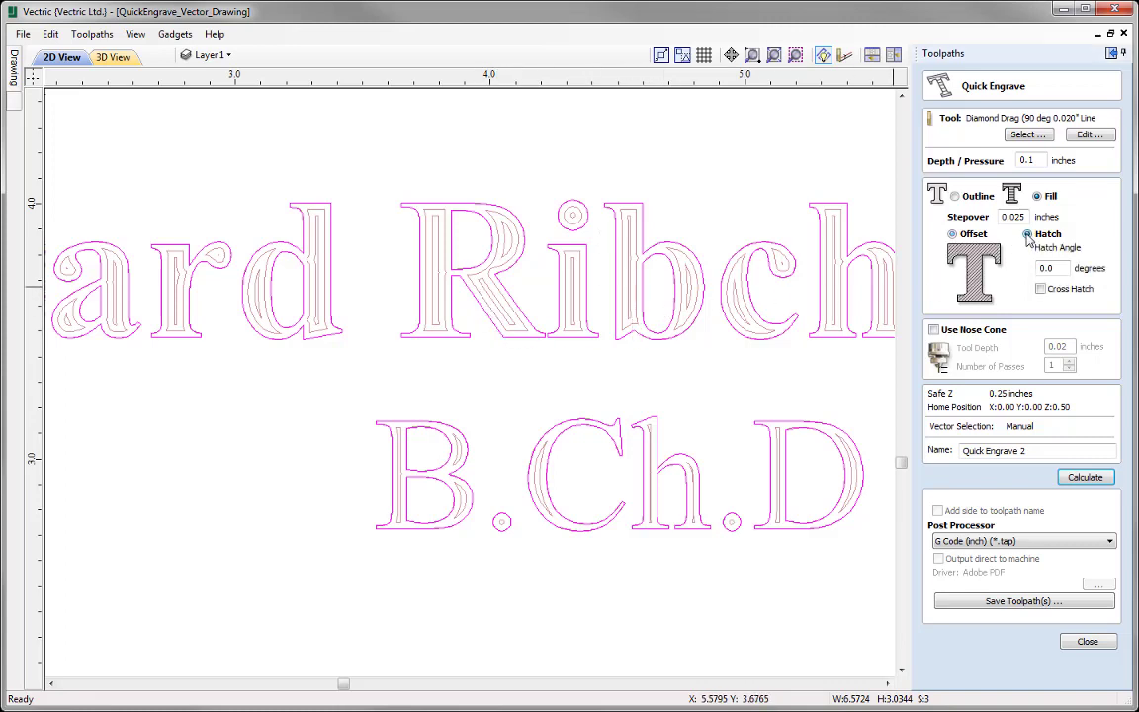
drag(1059, 268, 1023, 264)
text(45)
click(1085, 477)
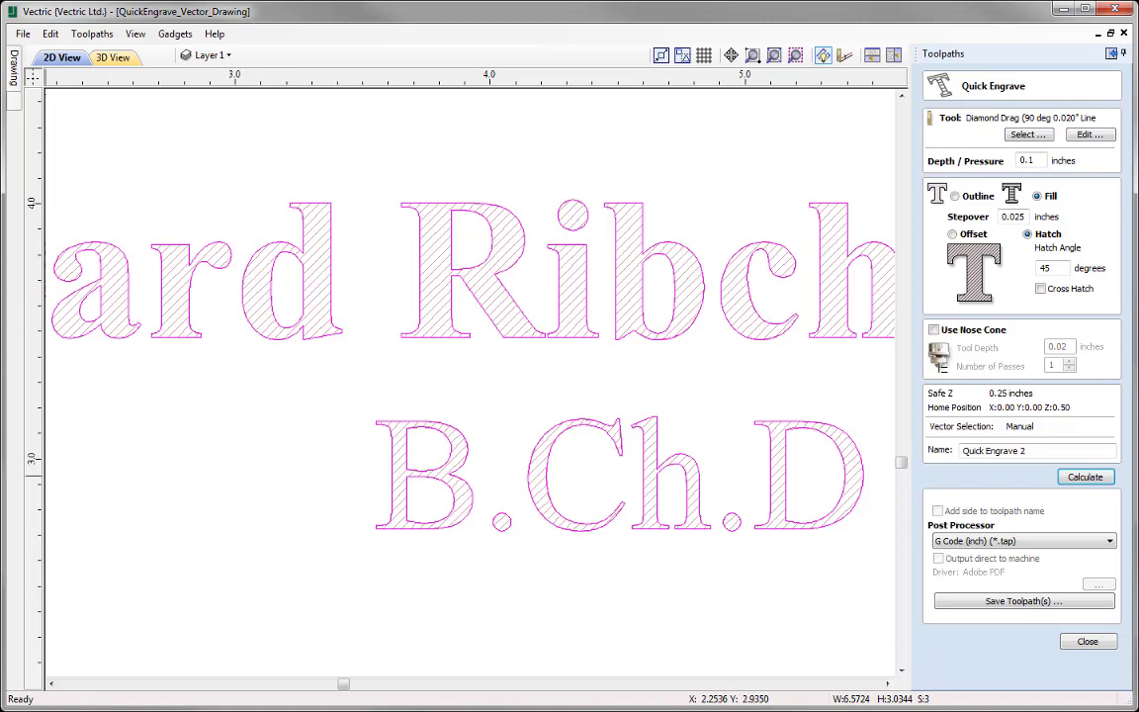
Step: Try the 45 degree hatch fill with Cross Hatch on, and recalculate the toolpath with it off again
click(1040, 288)
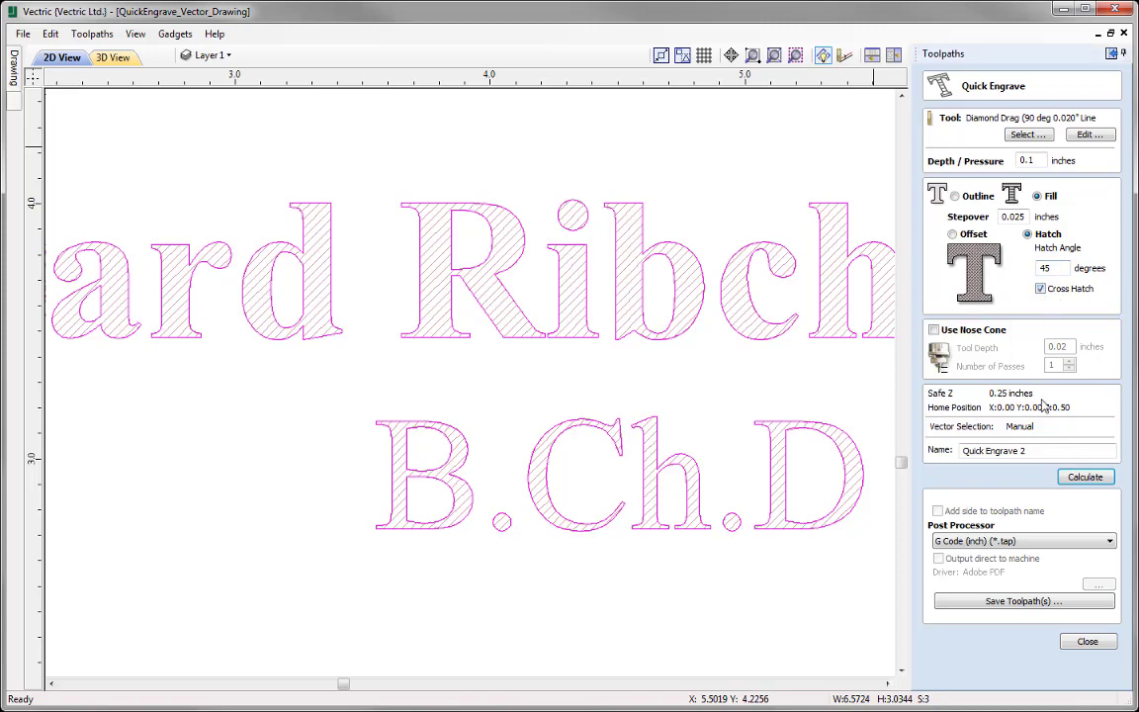
click(1084, 478)
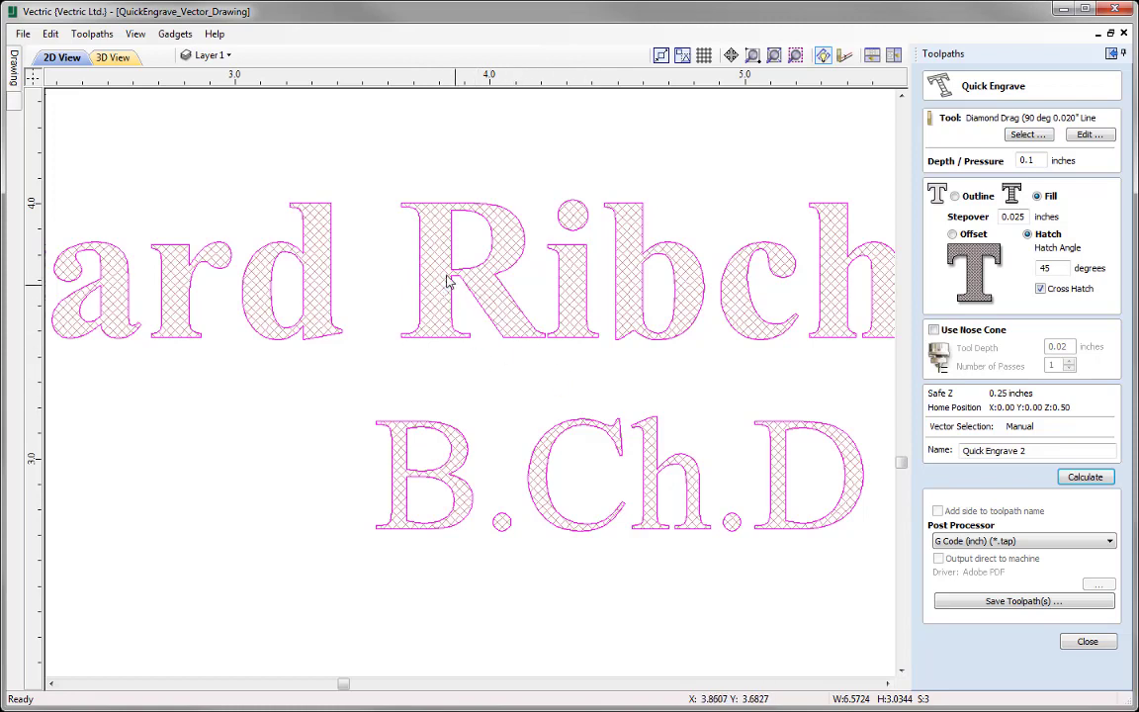
click(1040, 287)
click(1084, 477)
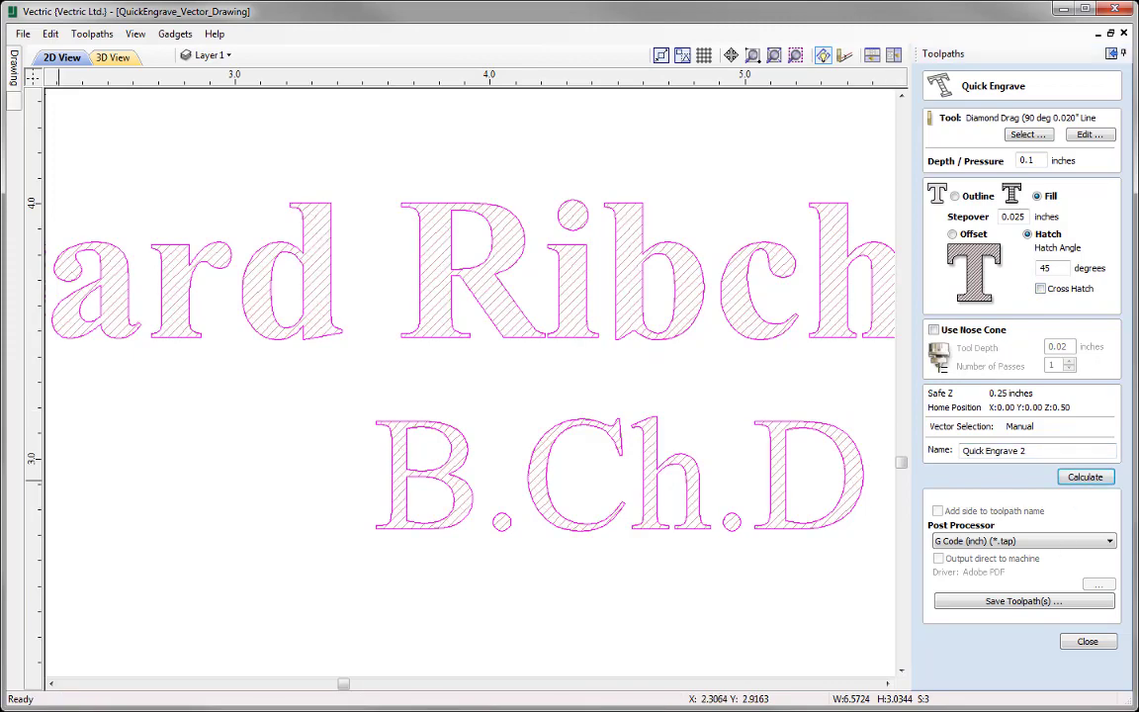
Step: Preview the Quick Engrave 2 hatch toolpath on the brass plate in an angled 3D view
click(1087, 642)
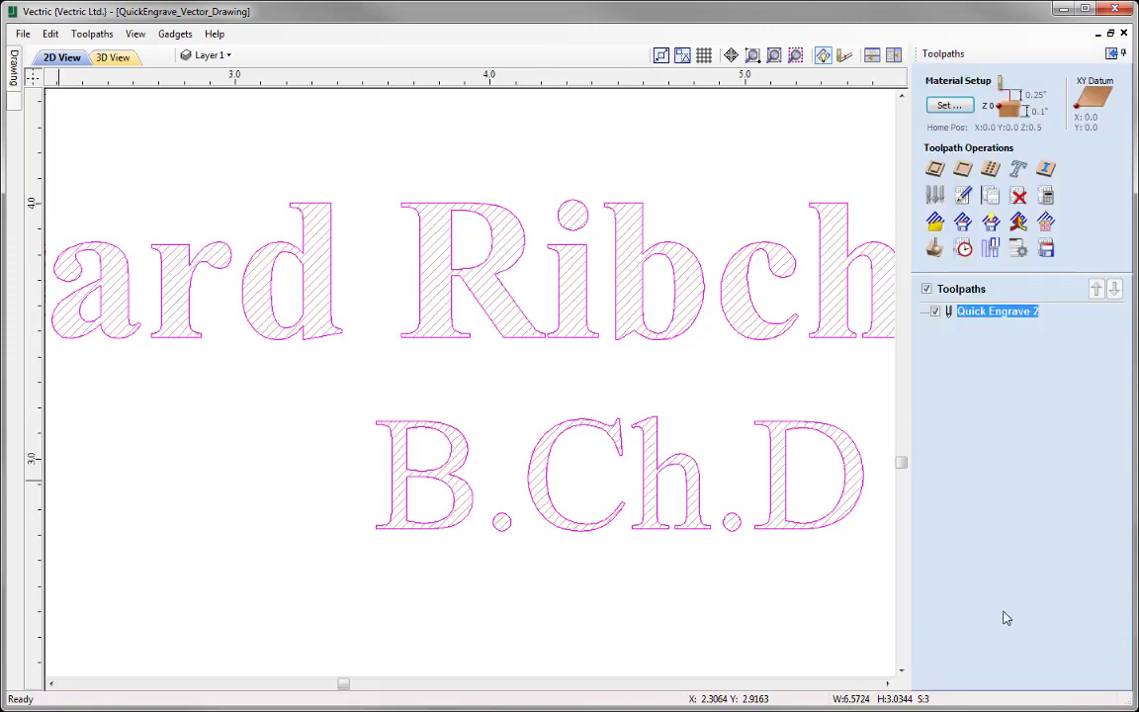
click(934, 249)
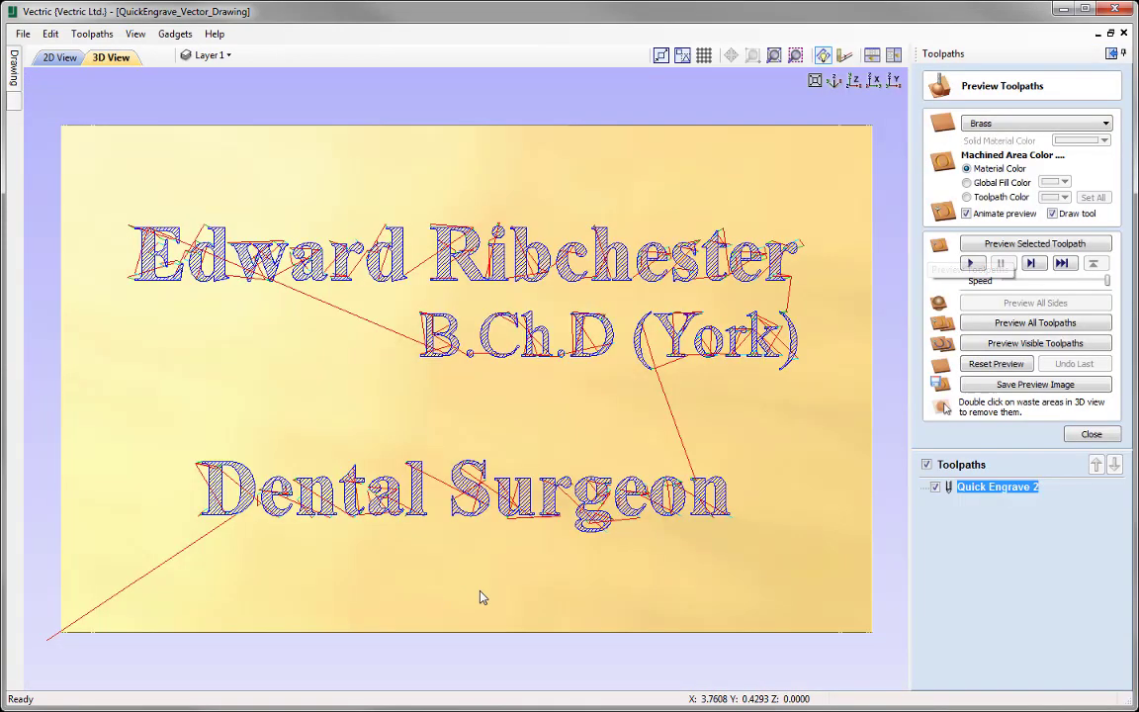
click(1031, 245)
drag(858, 134, 748, 92)
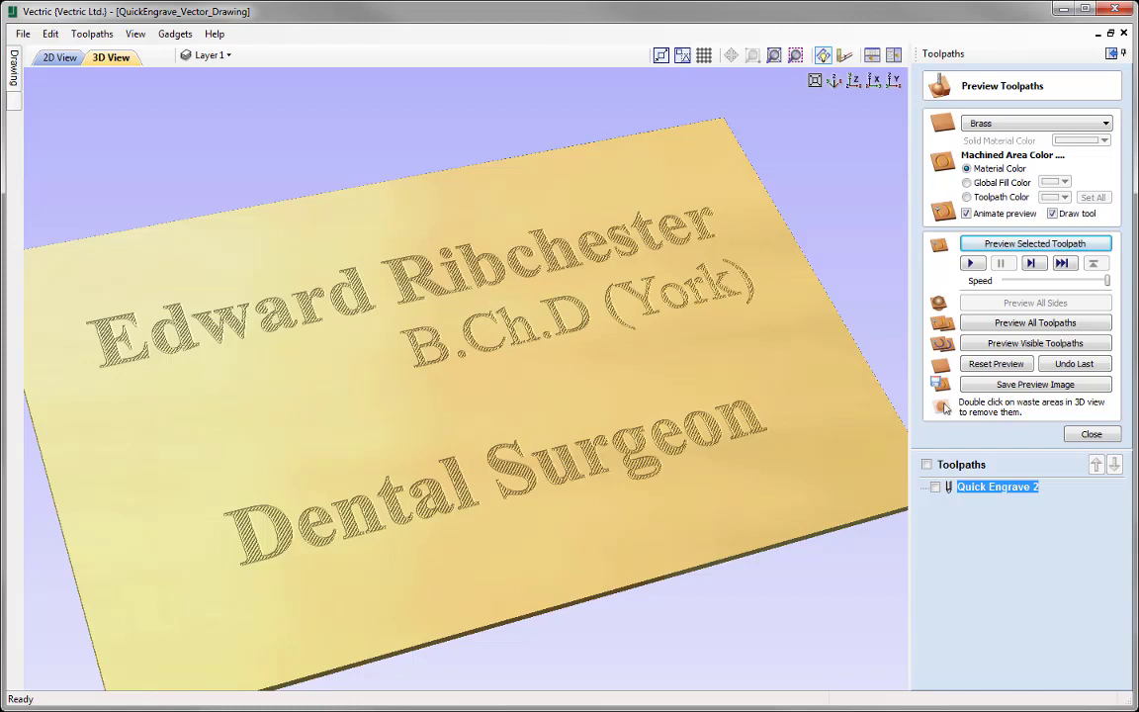
click(1091, 434)
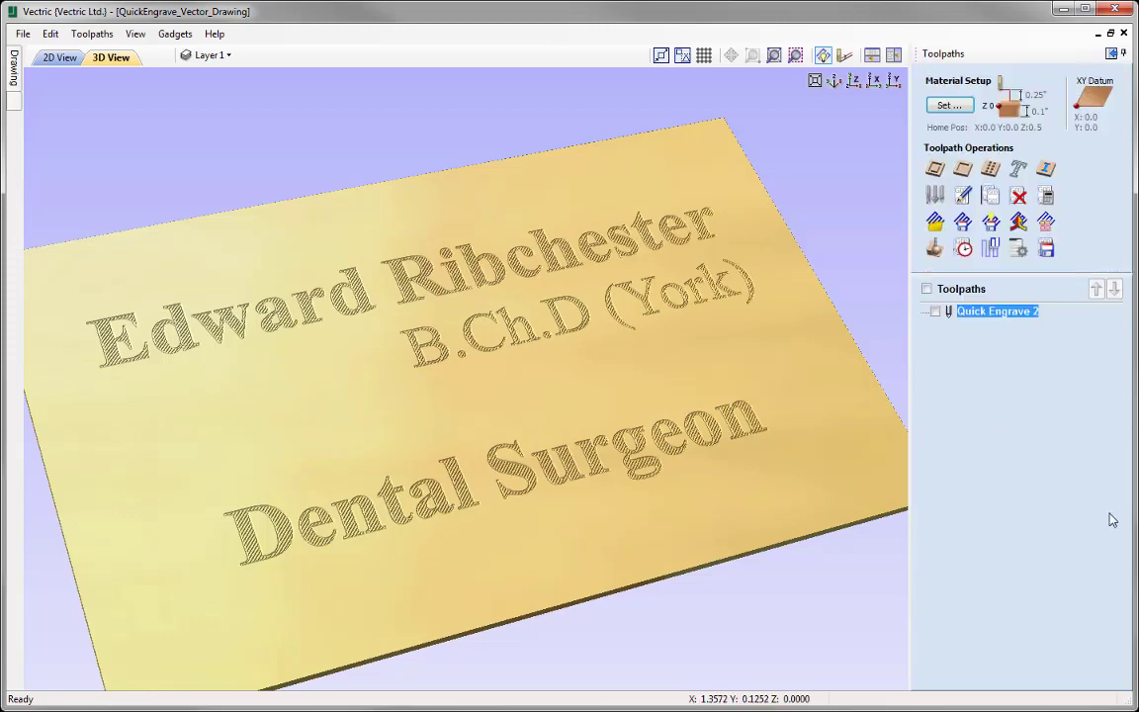
Step: Enable the nose cone with 3 passes for the Quick Engrave 2 toolpath and recalculate it
click(54, 57)
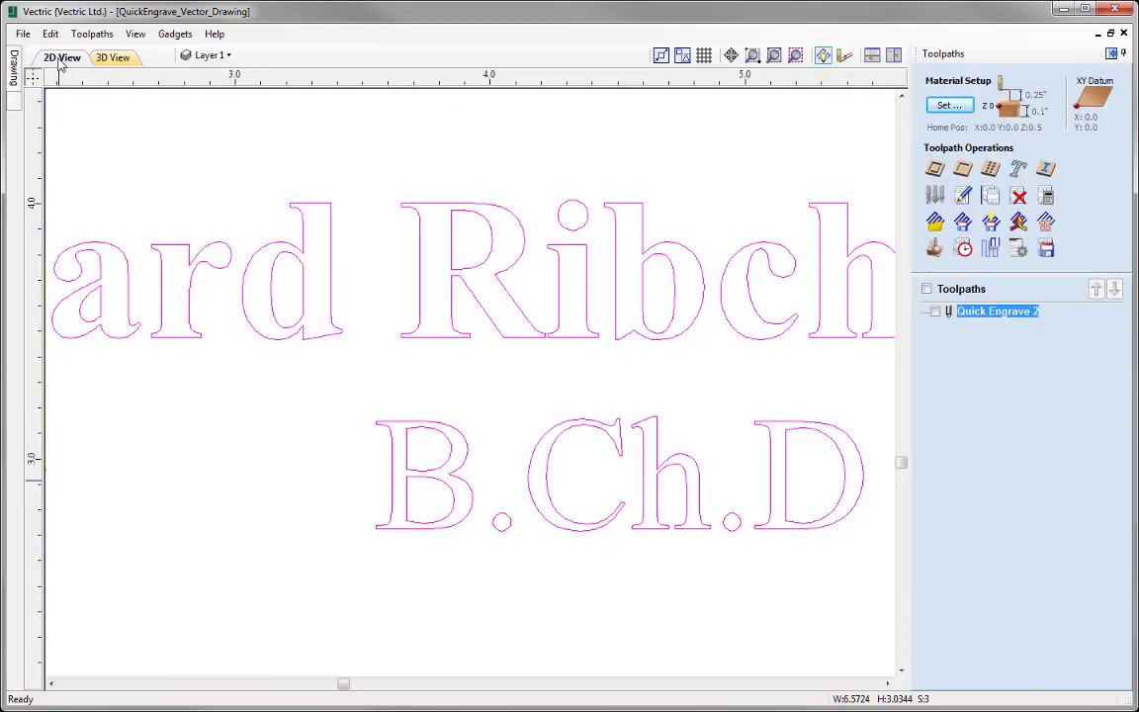
click(774, 56)
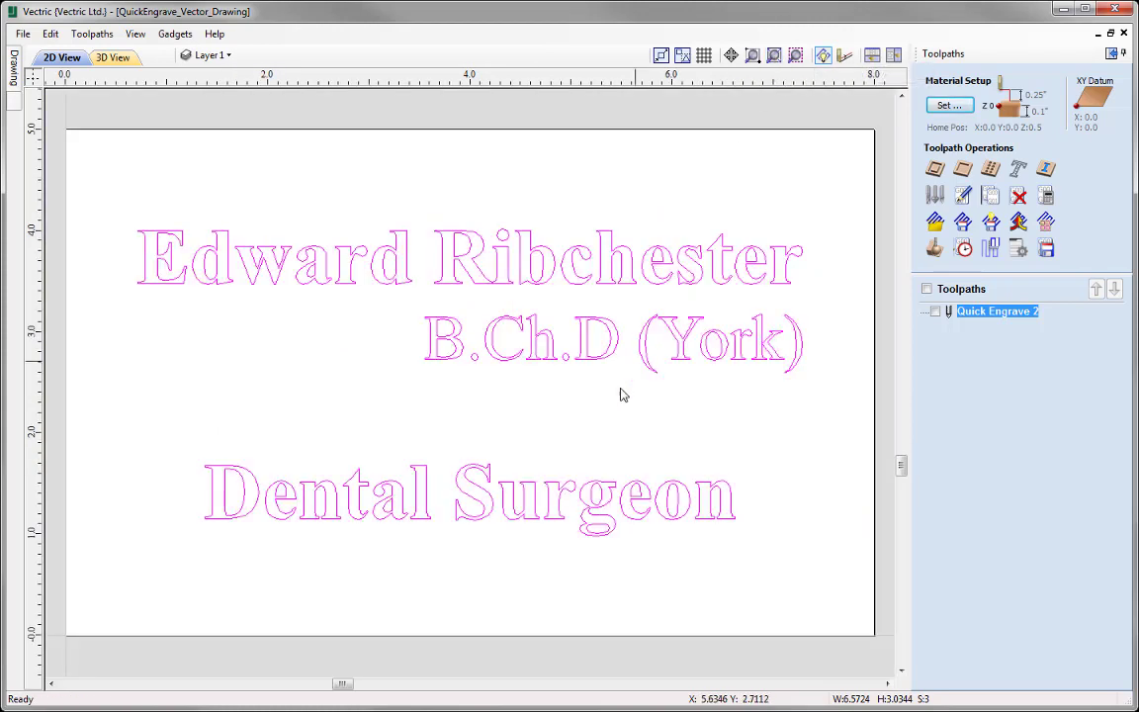
double_click(997, 311)
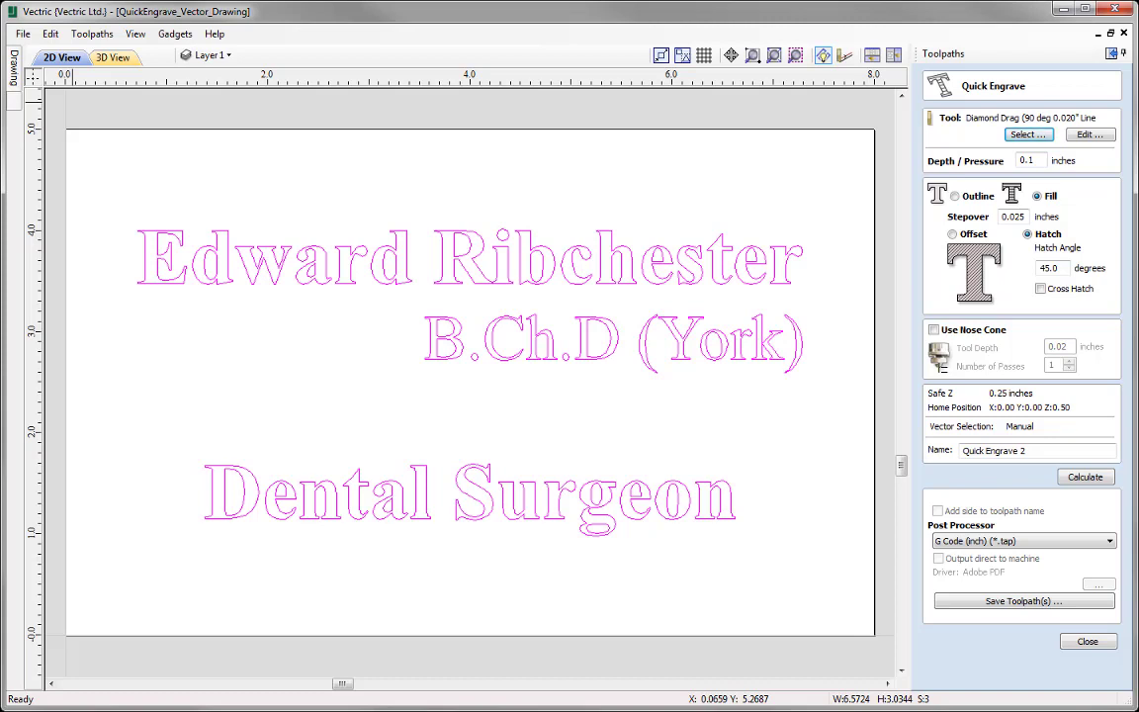
click(933, 329)
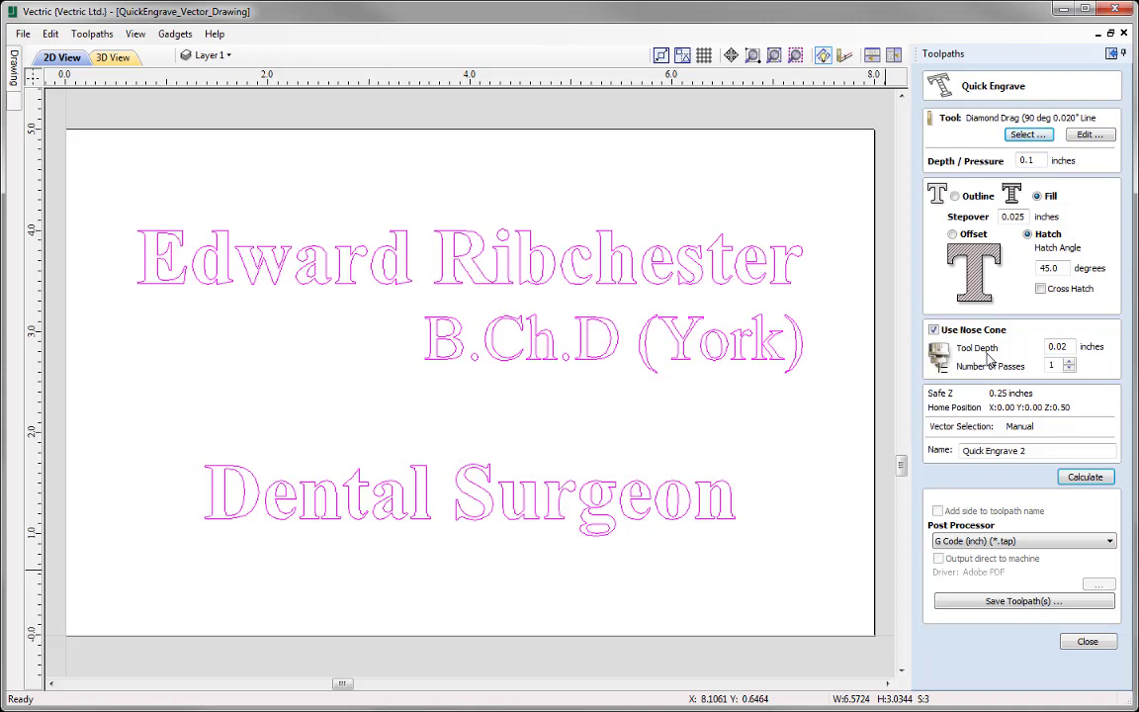
click(1071, 362)
click(1068, 362)
click(1084, 478)
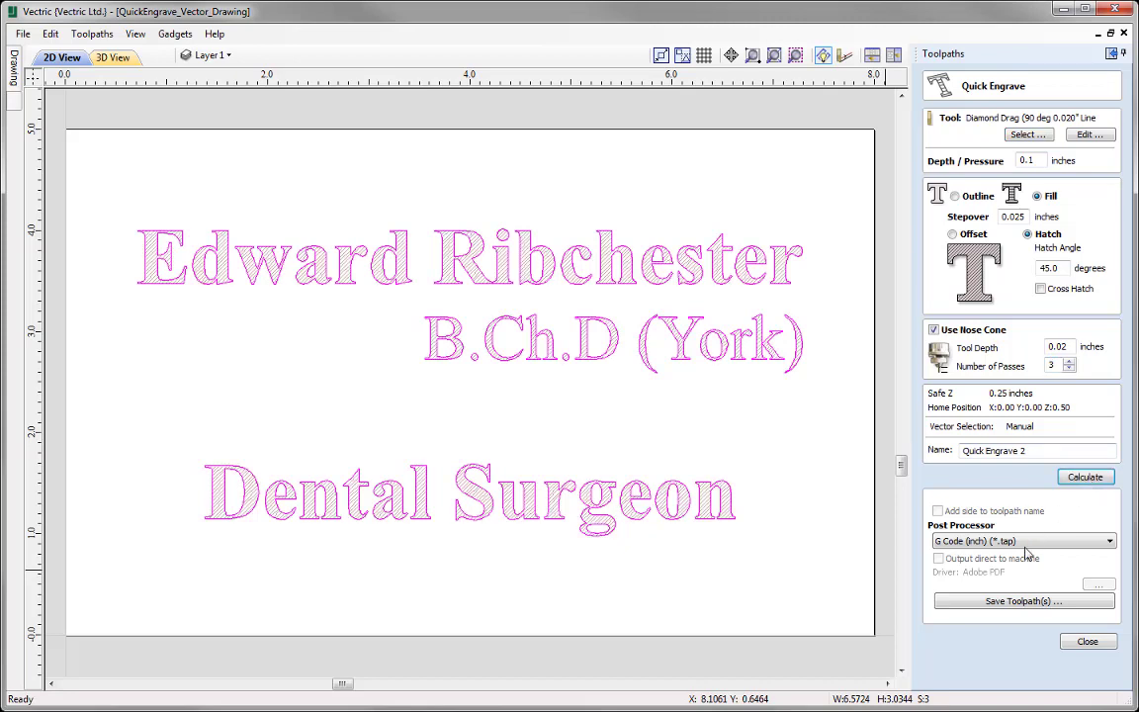
click(1088, 642)
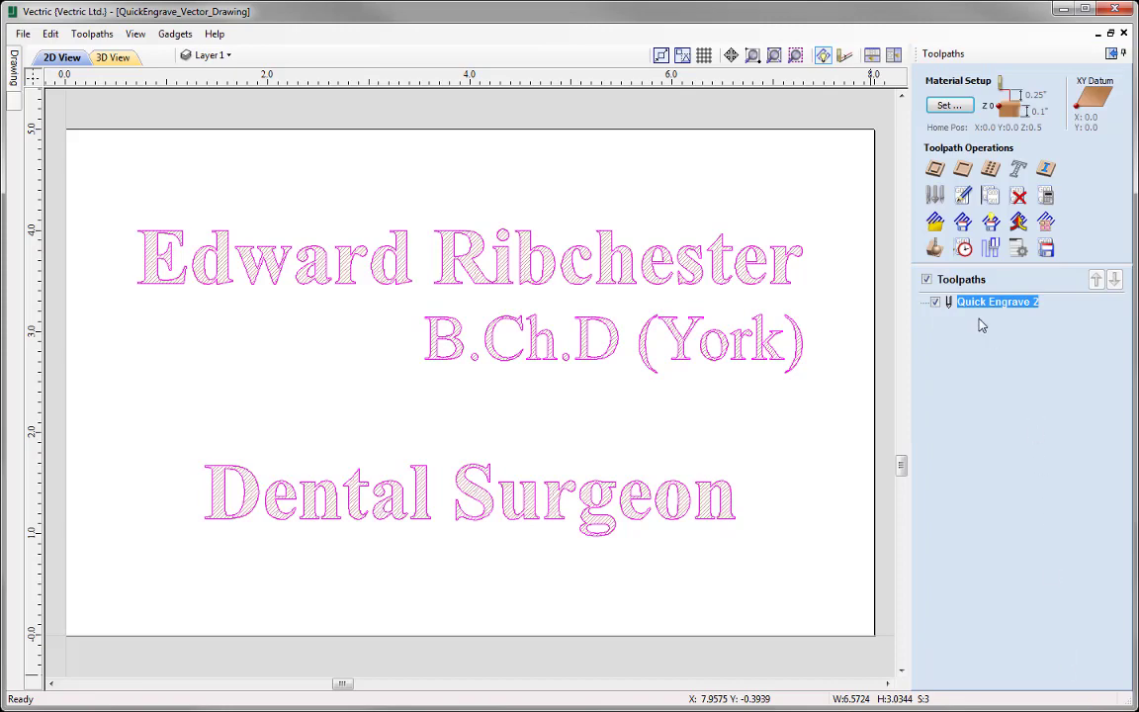
Step: Preview the recalculated Quick Engrave 2 toolpath on the brass plate and inspect the hatch cuts around the B.Ch.D lettering up close
click(934, 248)
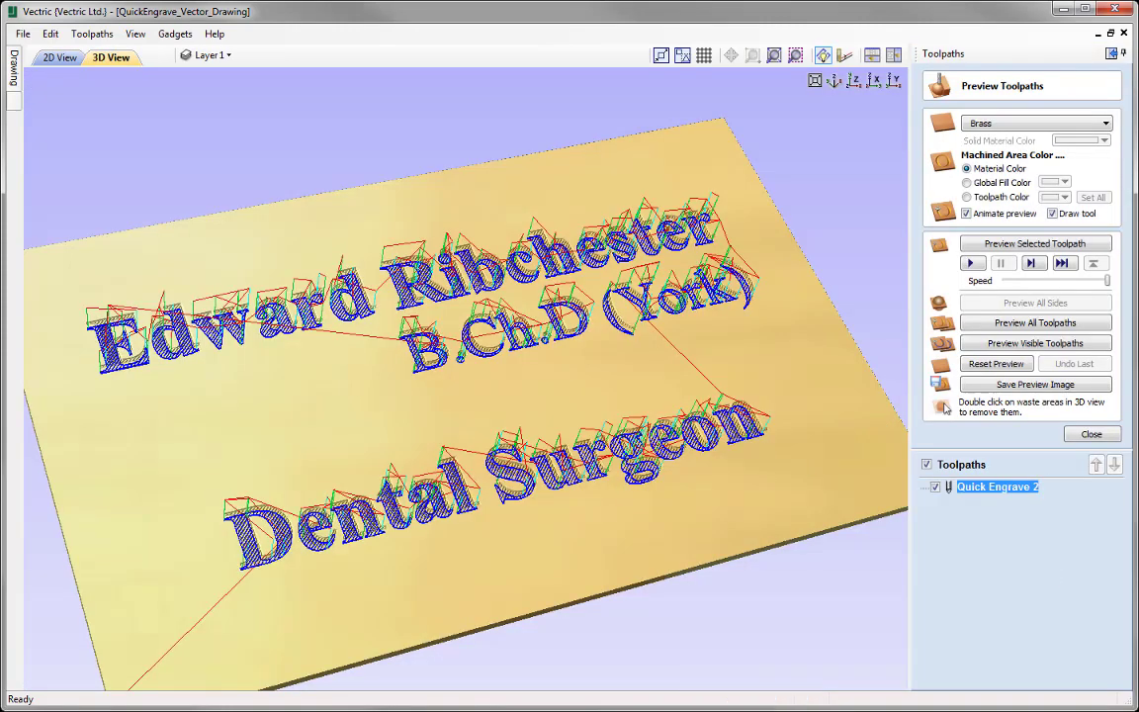
scroll(357, 340, up, 1)
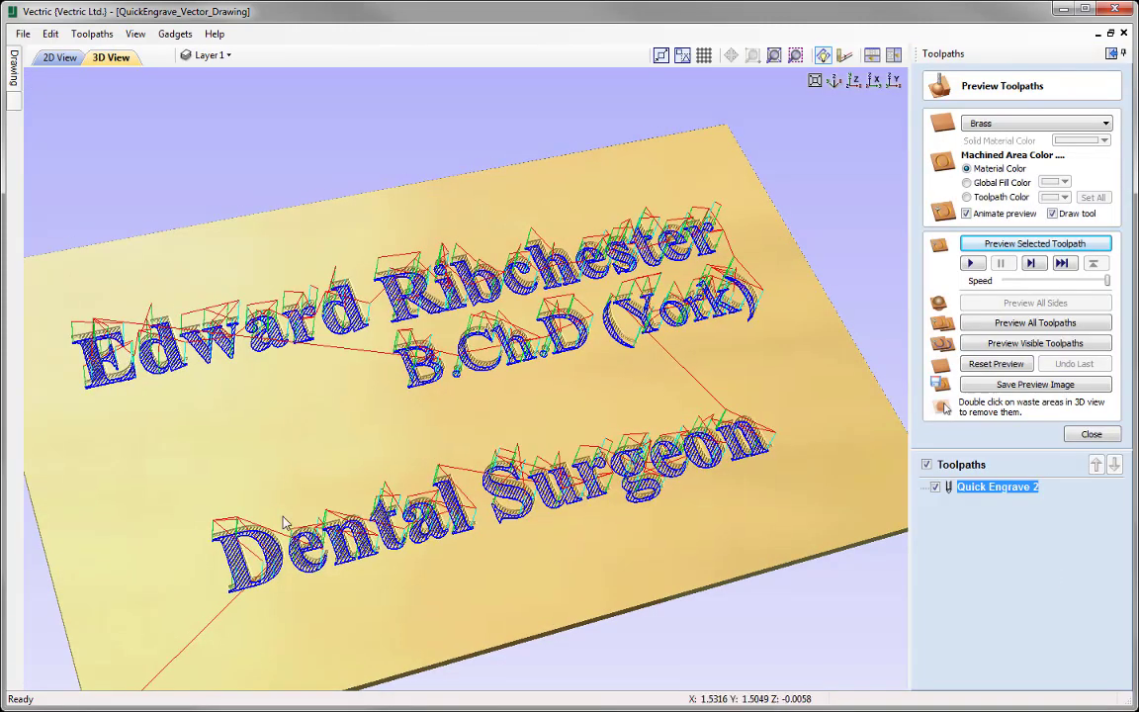
scroll(401, 376, up, 2)
scroll(400, 374, up, 6)
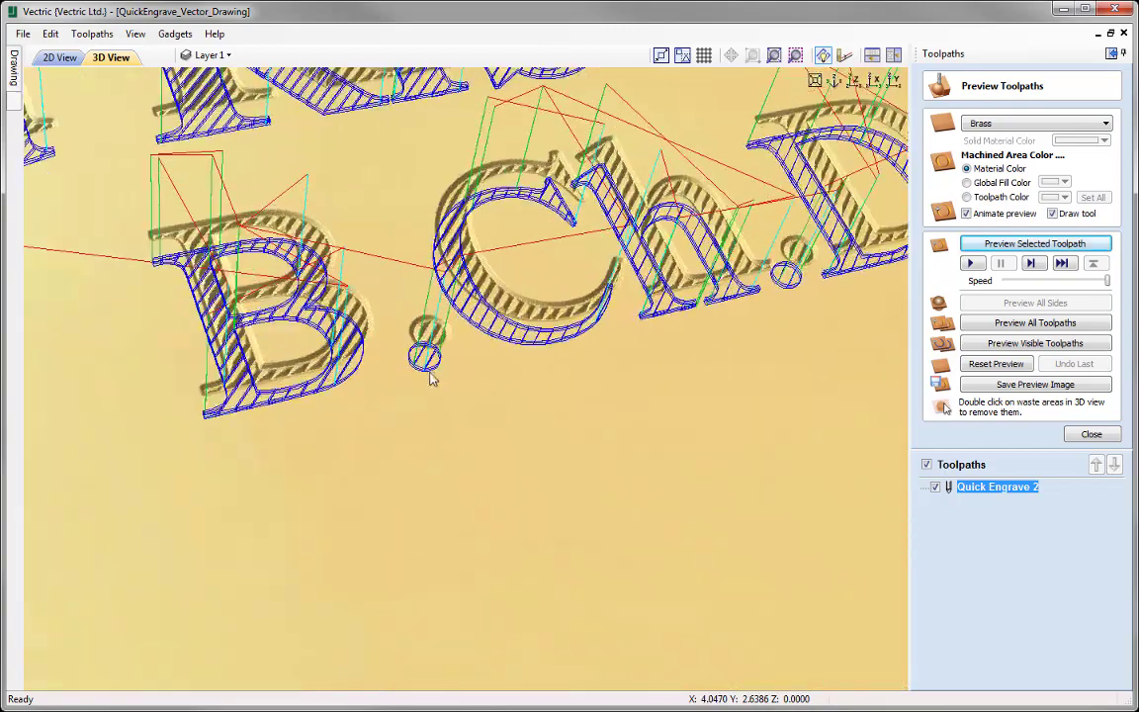
scroll(381, 368, up, 1)
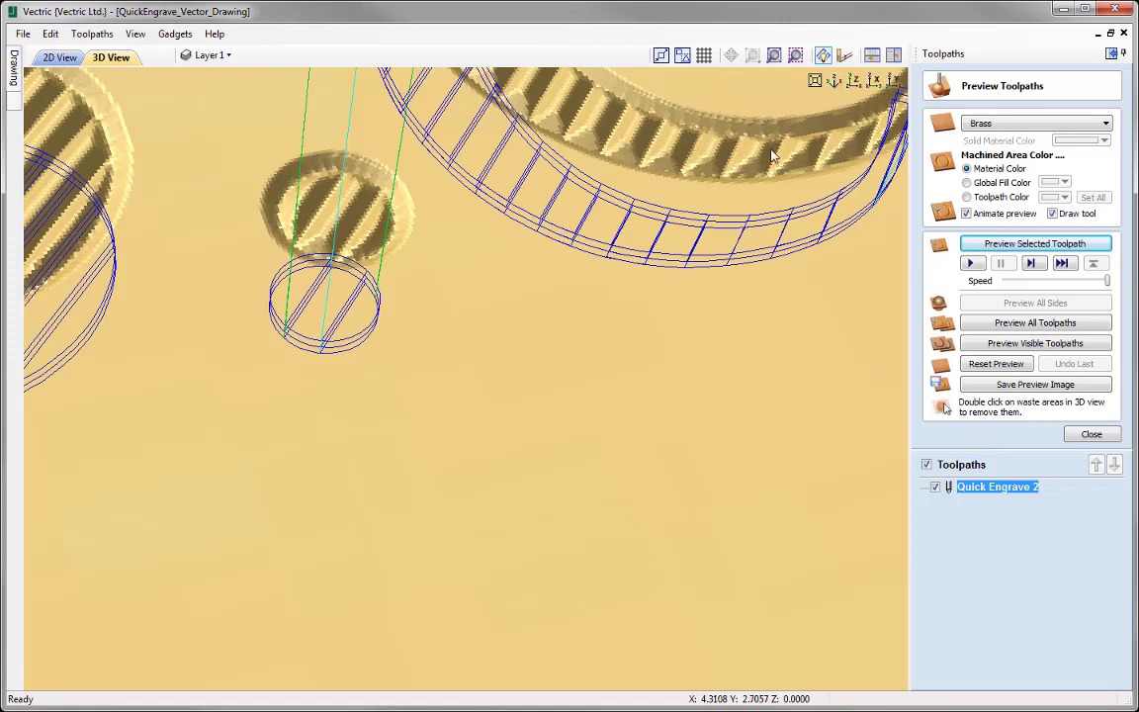
click(774, 60)
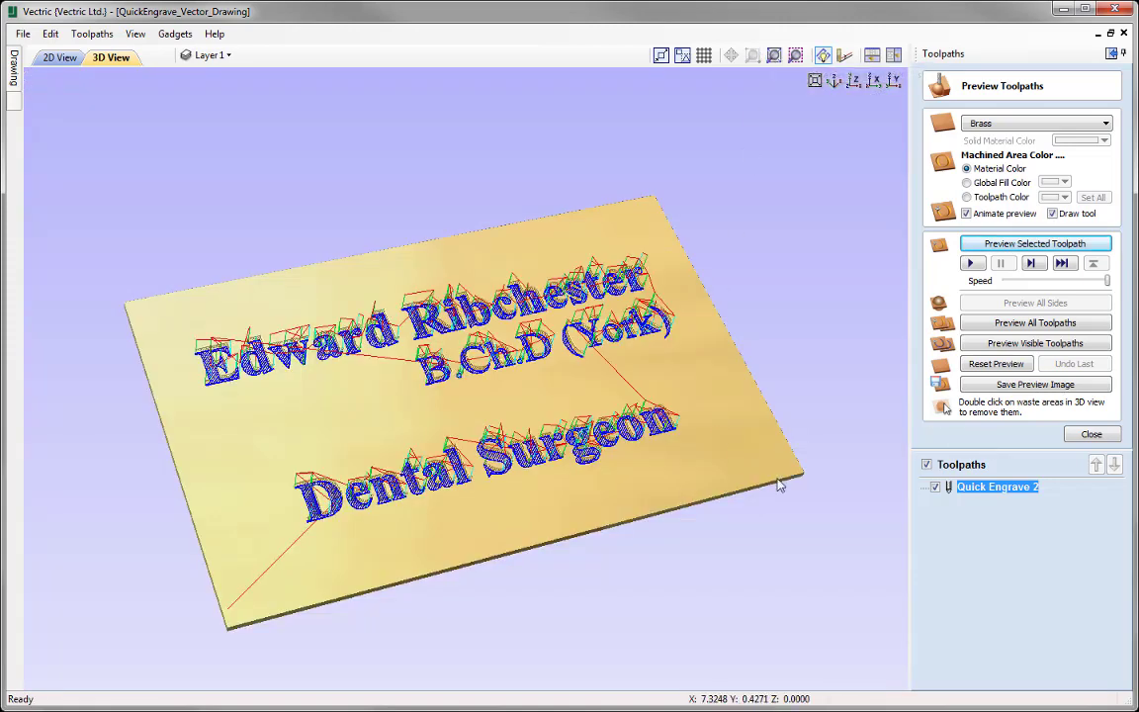
click(1092, 435)
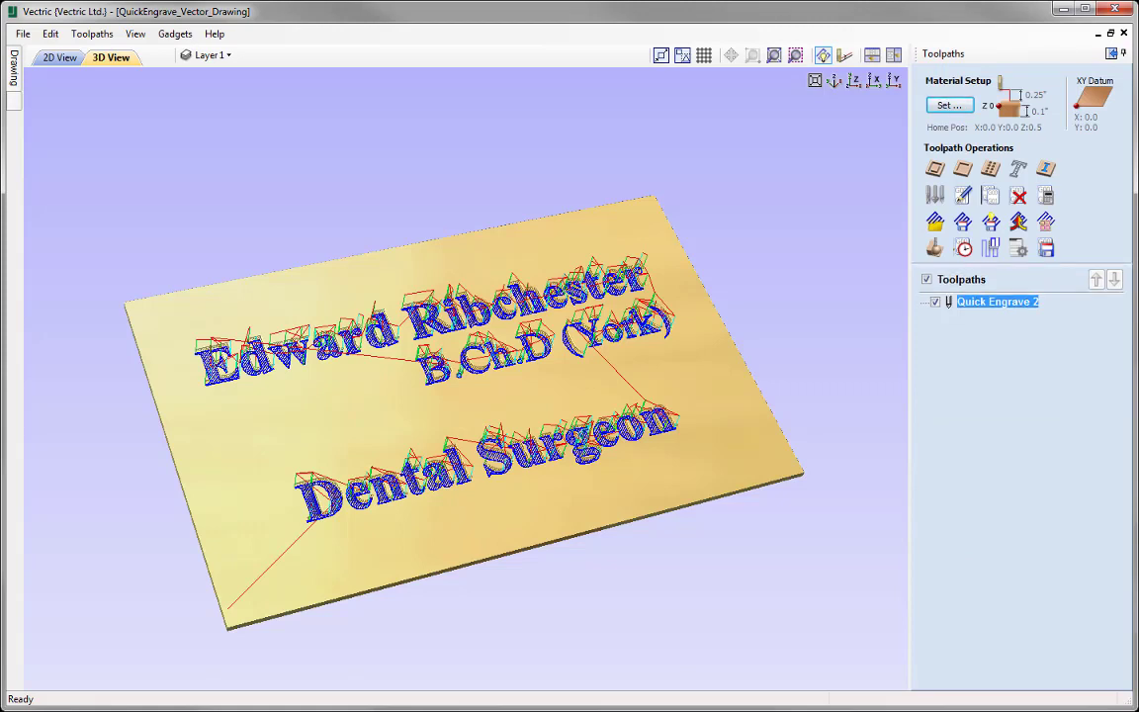
Step: Set the Quick Engrave 2 post processor to Roland EGX-300 and enable output direct to the machine
double_click(1003, 302)
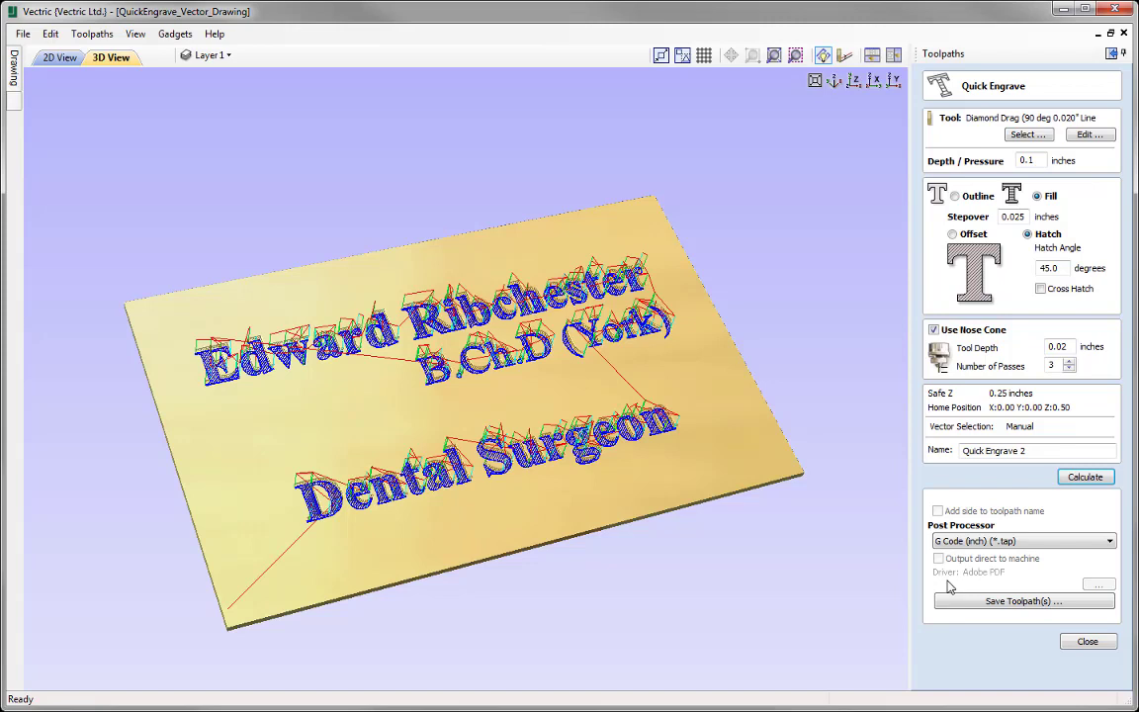
click(1082, 548)
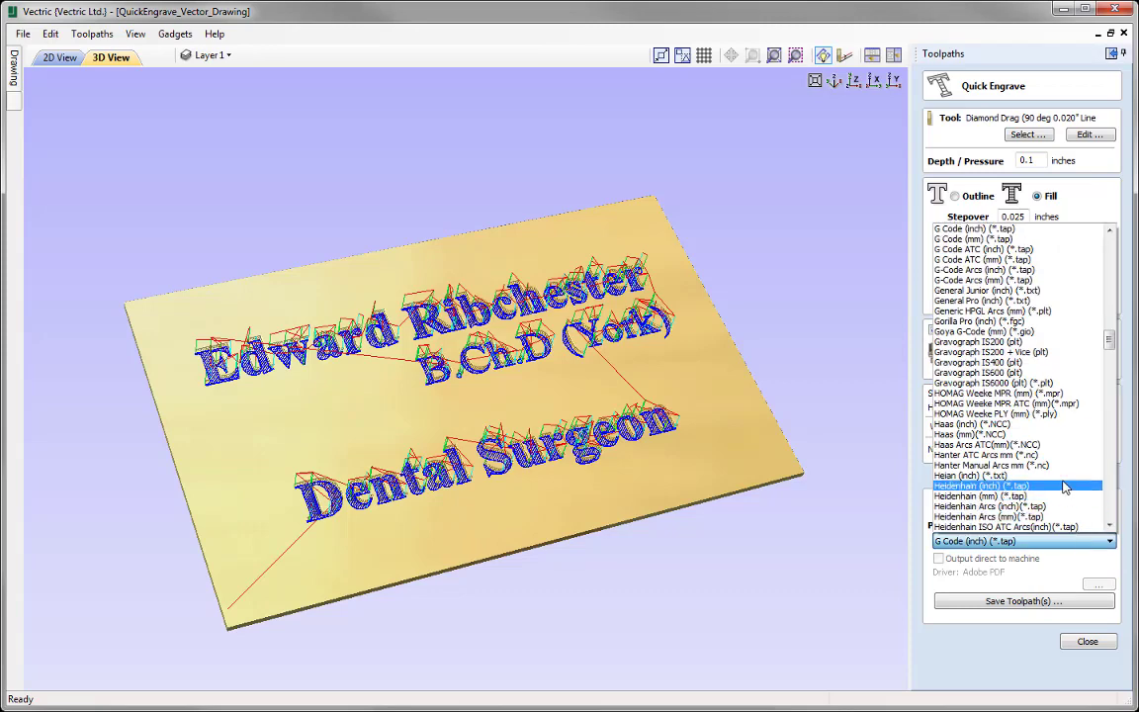
key(r)
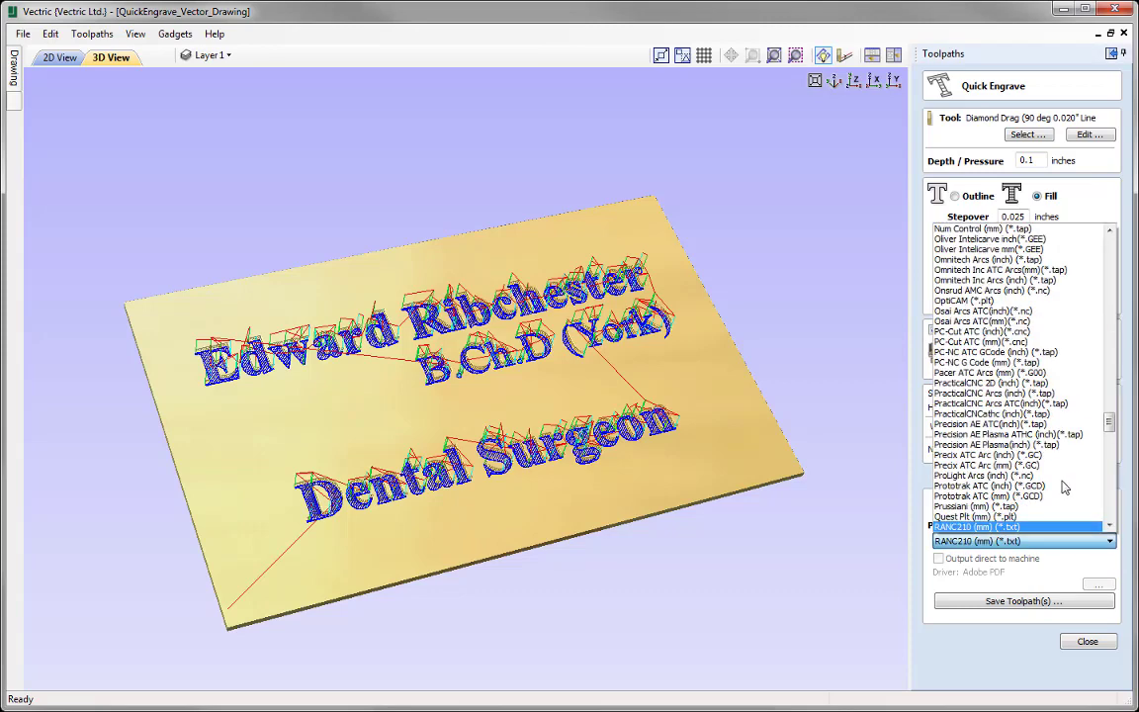
scroll(1064, 486, down, 8)
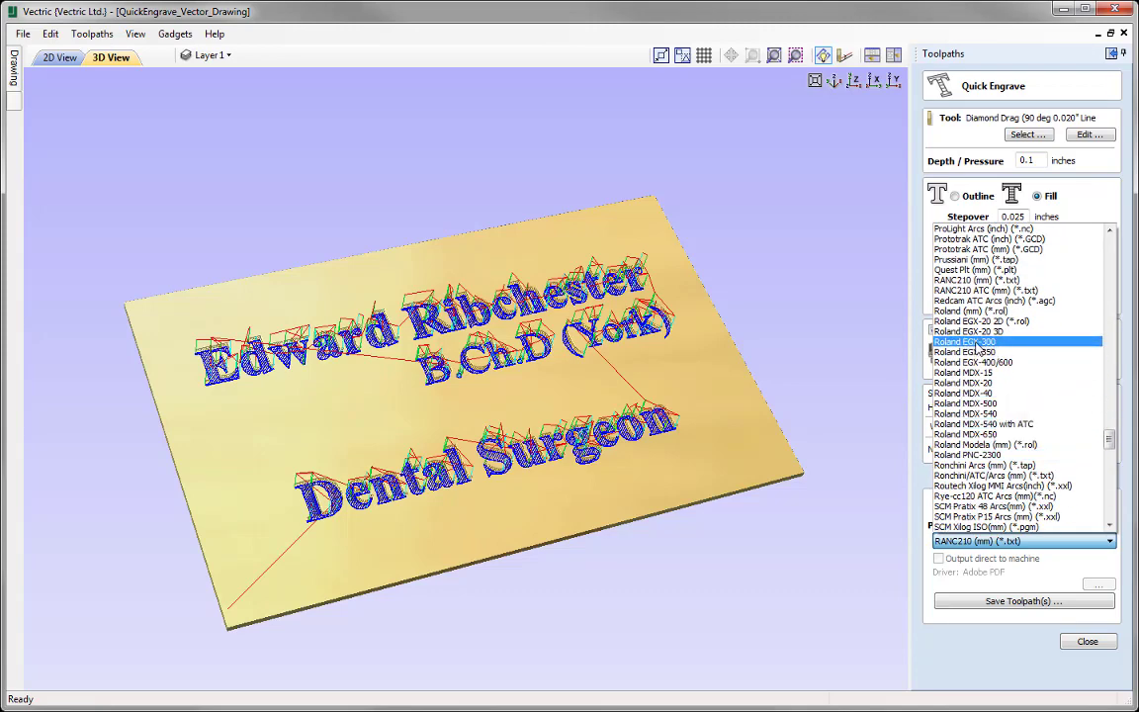
click(977, 343)
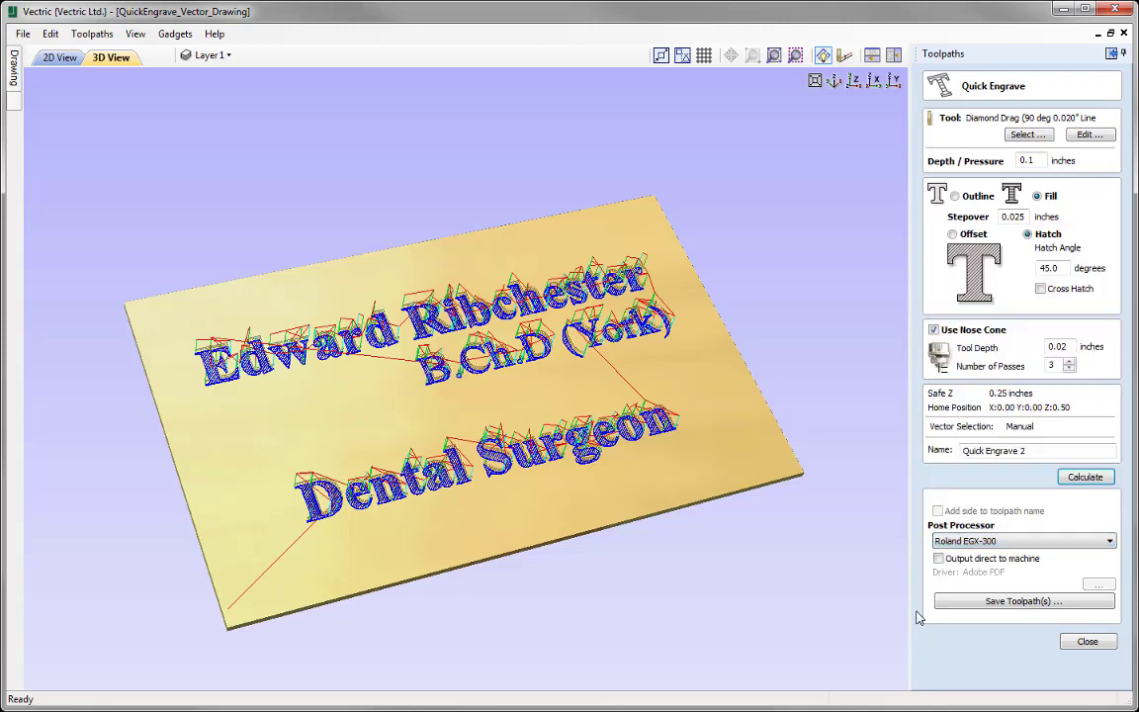
click(940, 559)
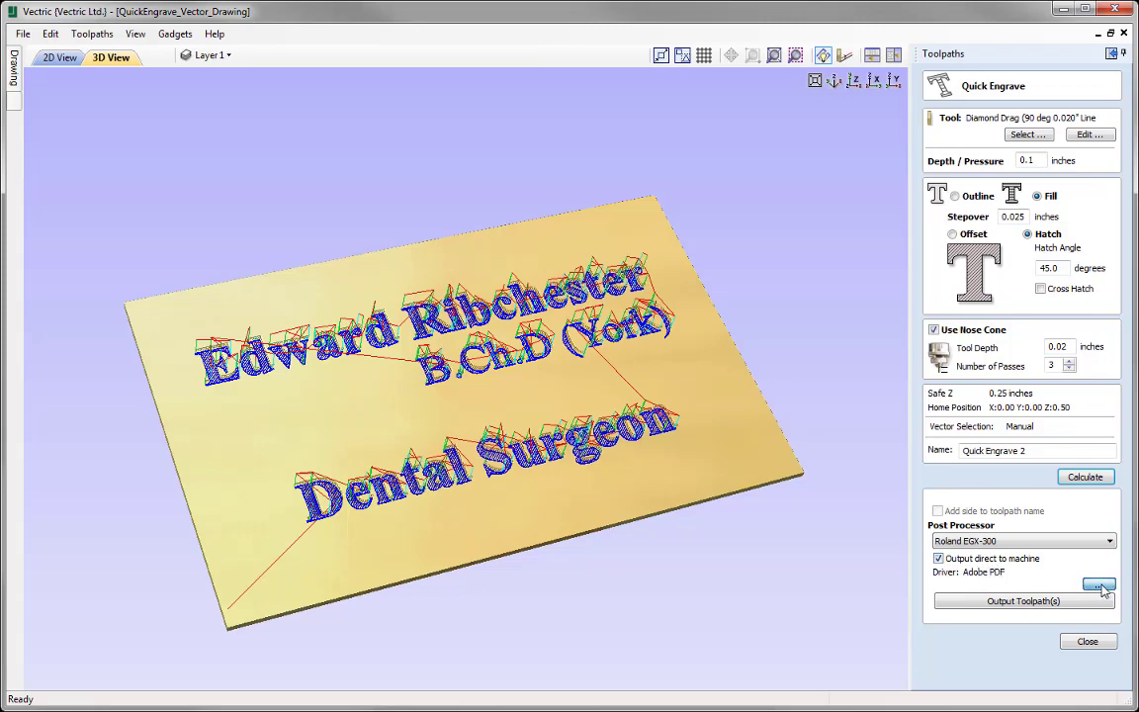
Step: Review the available printer drivers, accept Adobe PDF for direct machine output, and close the Quick Engrave settings
click(1023, 600)
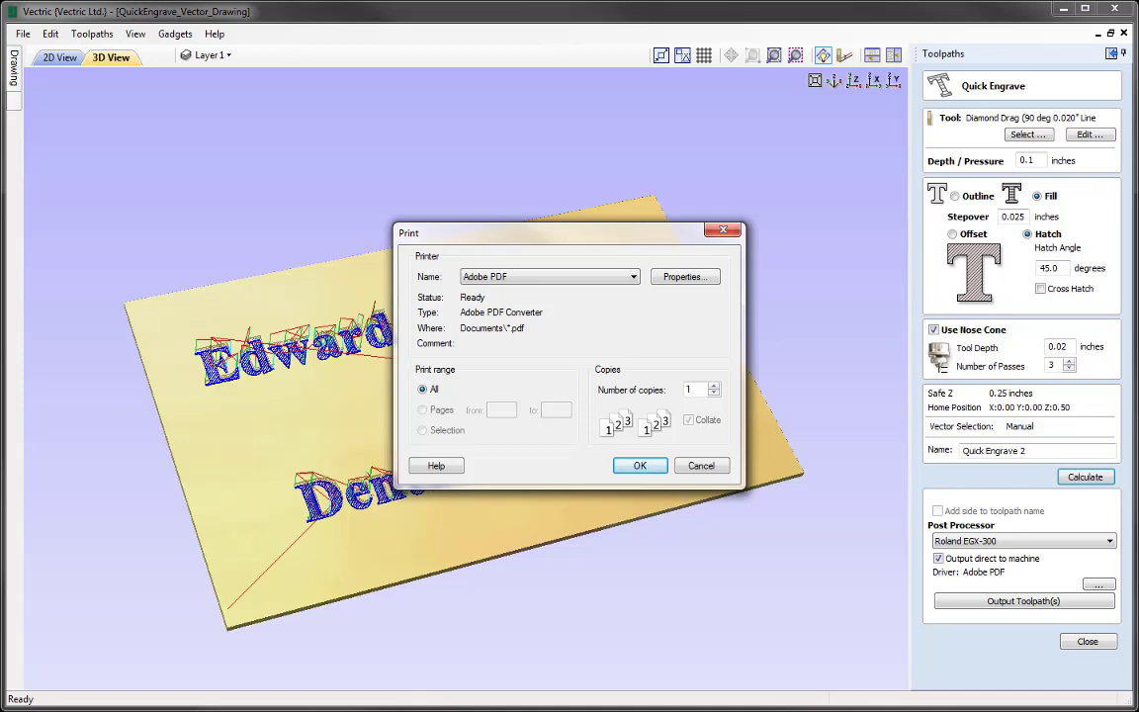
click(628, 277)
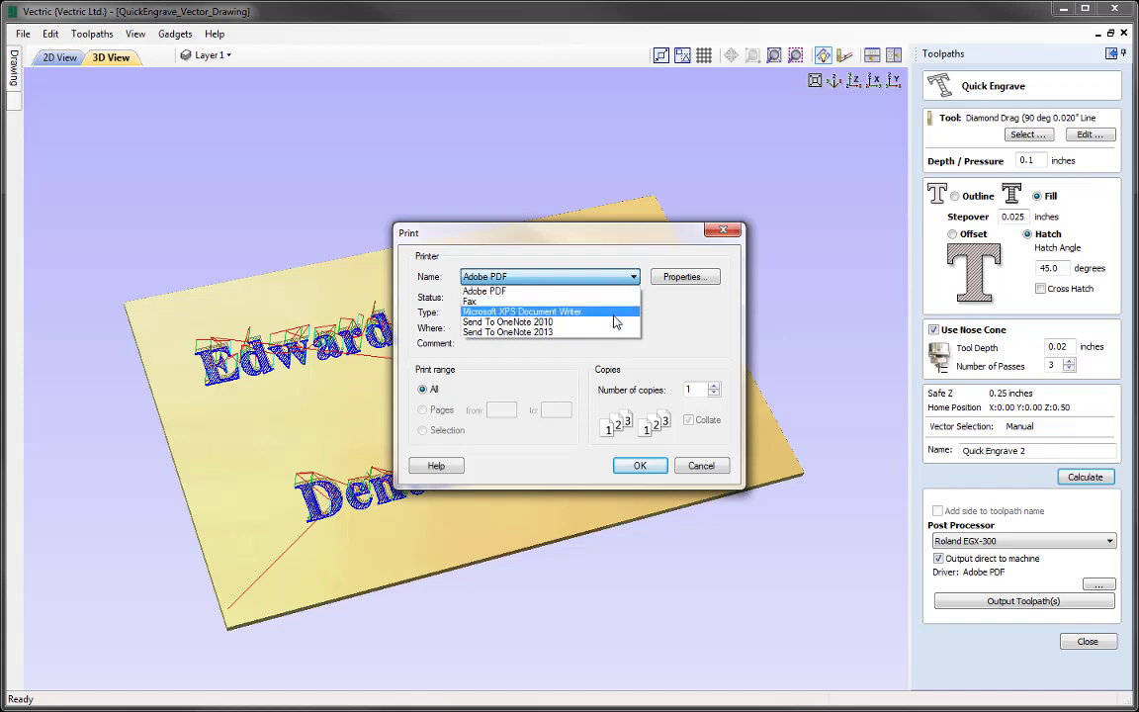
click(642, 470)
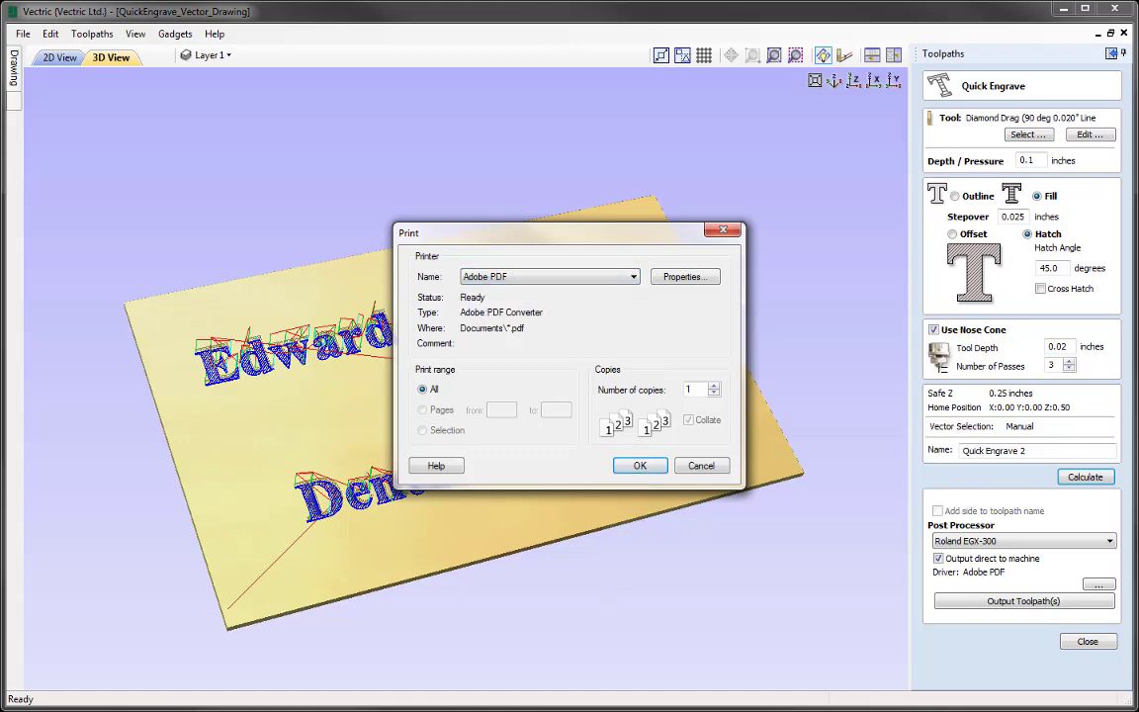
click(639, 464)
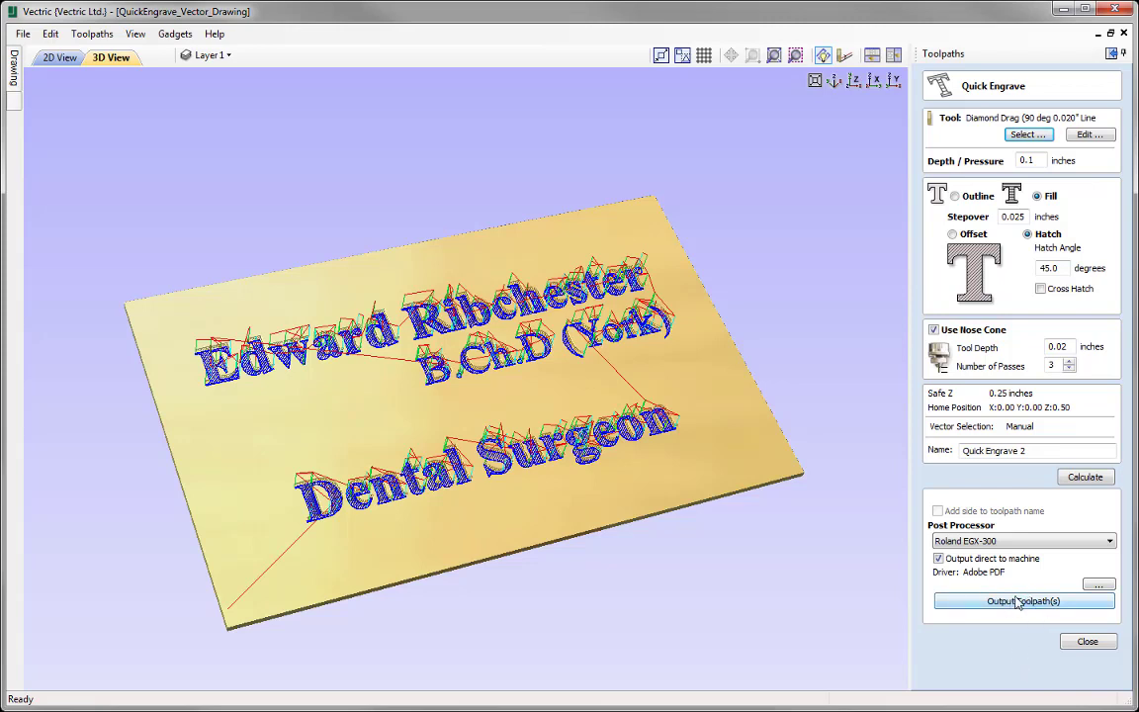
click(1083, 644)
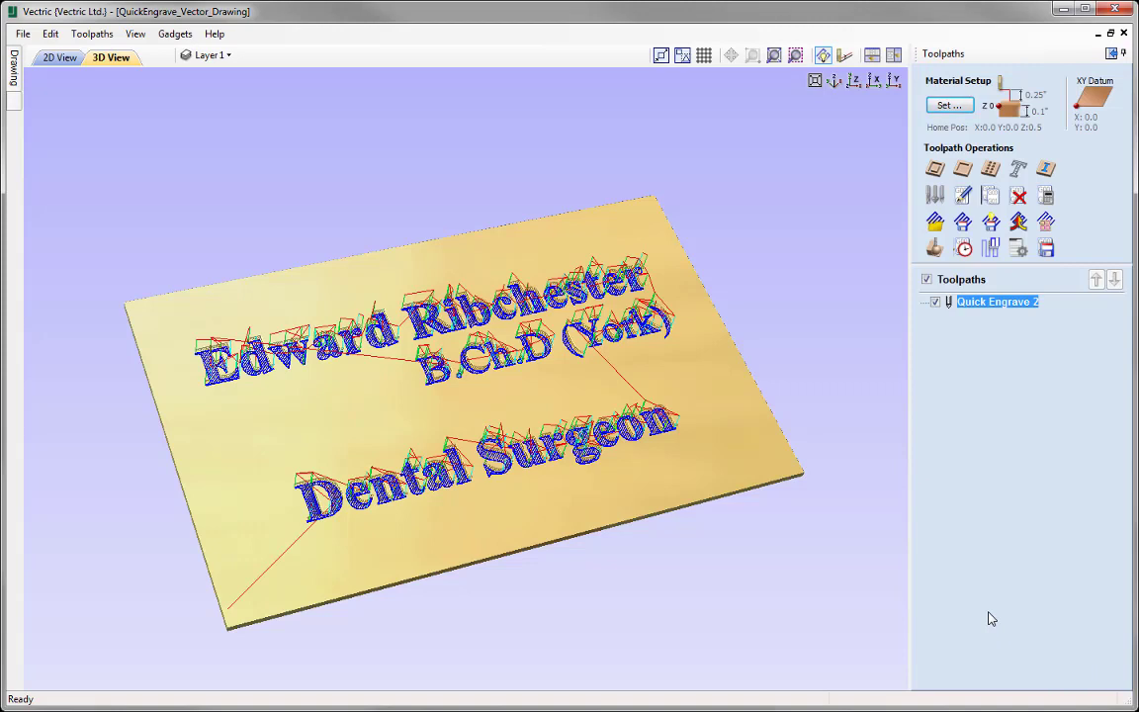
Step: Check the Save Toolpaths output options for Quick Engrave 2 without outputting anything
click(1047, 251)
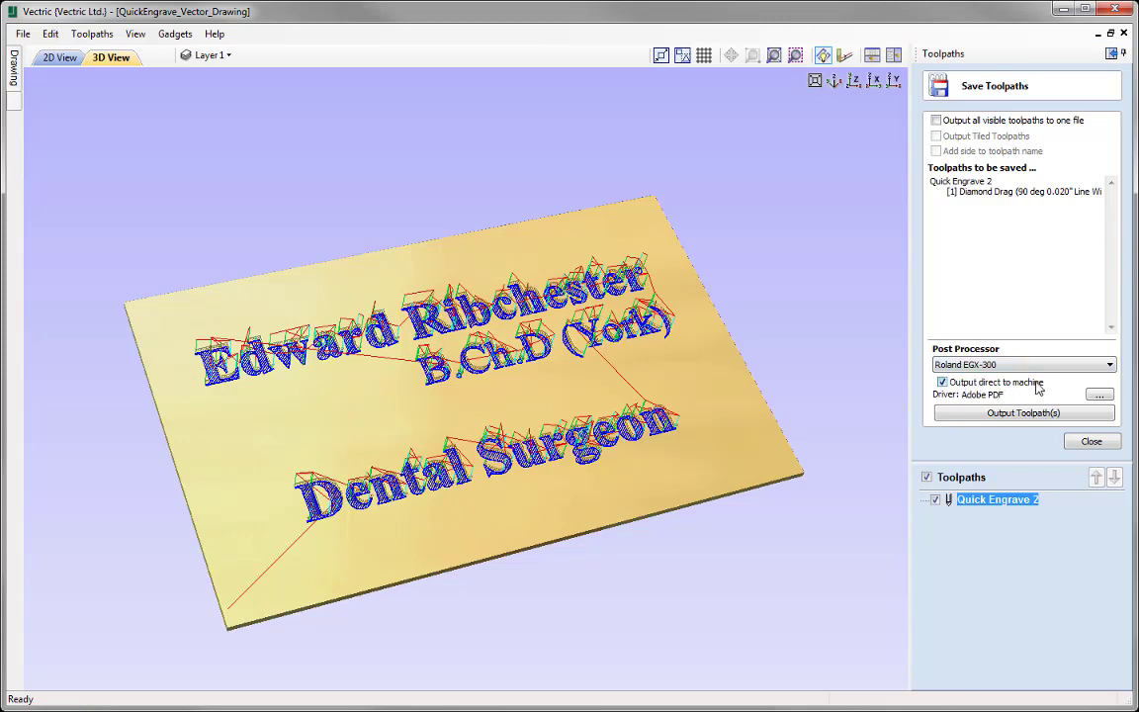
click(1097, 446)
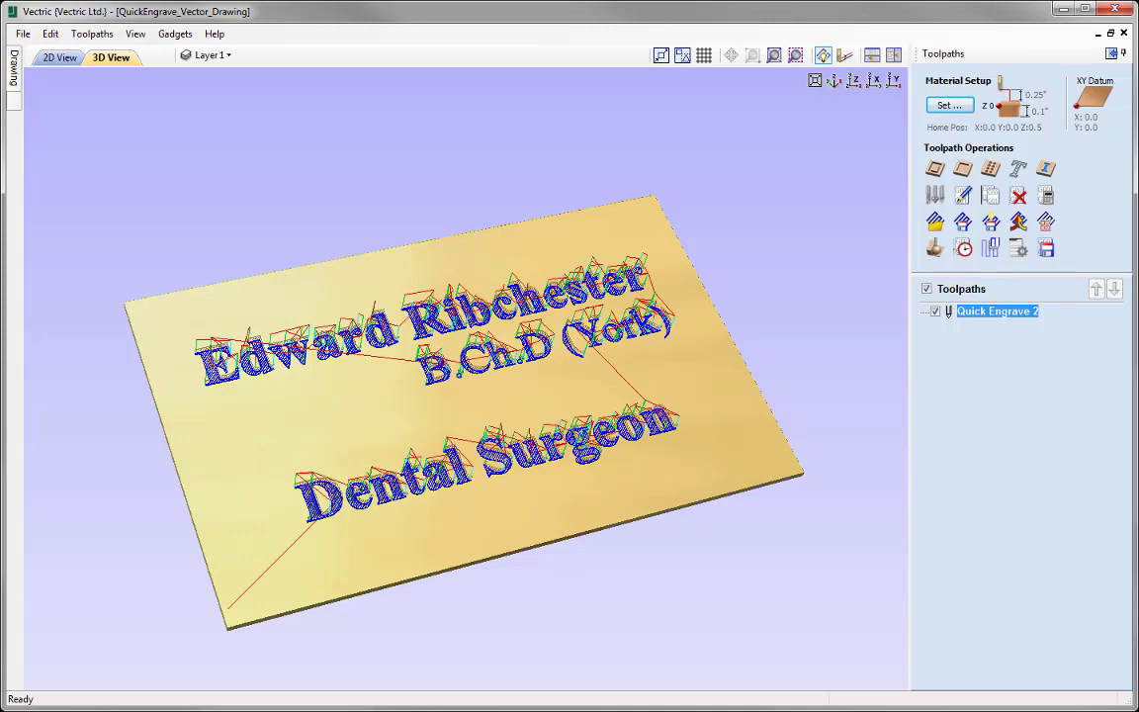
Step: Save the project as a new VCarve file named QuickEngrave_2D_Toolpaths in the same folder
click(22, 34)
click(57, 122)
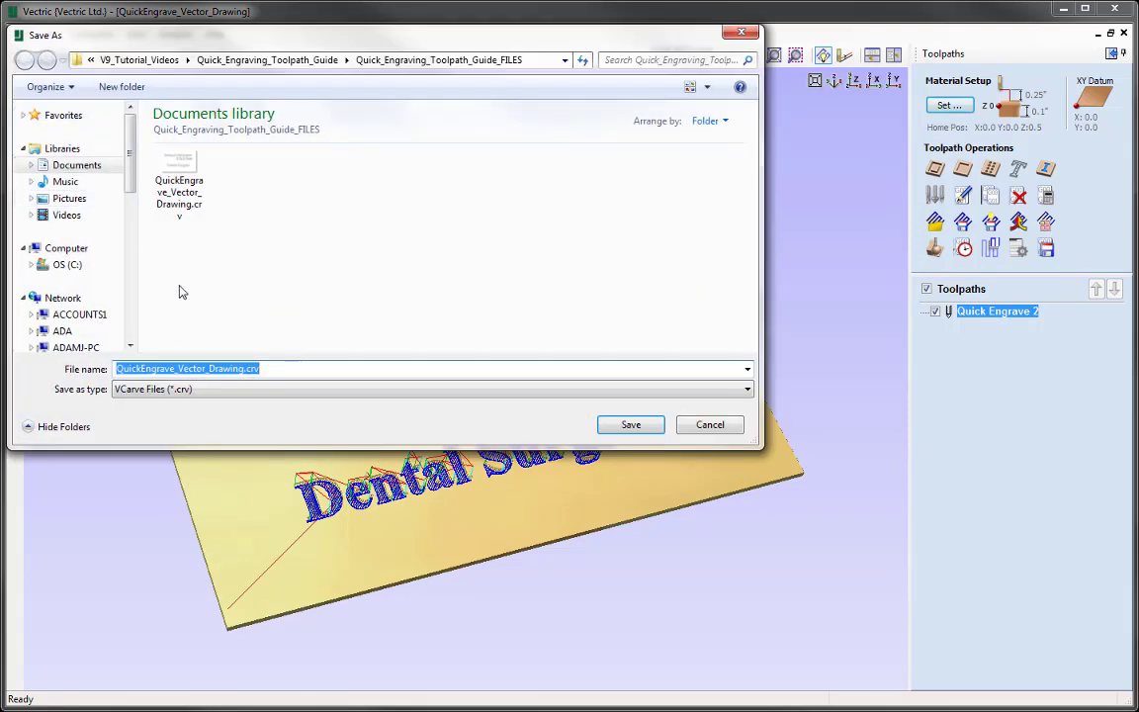
right_click(225, 372)
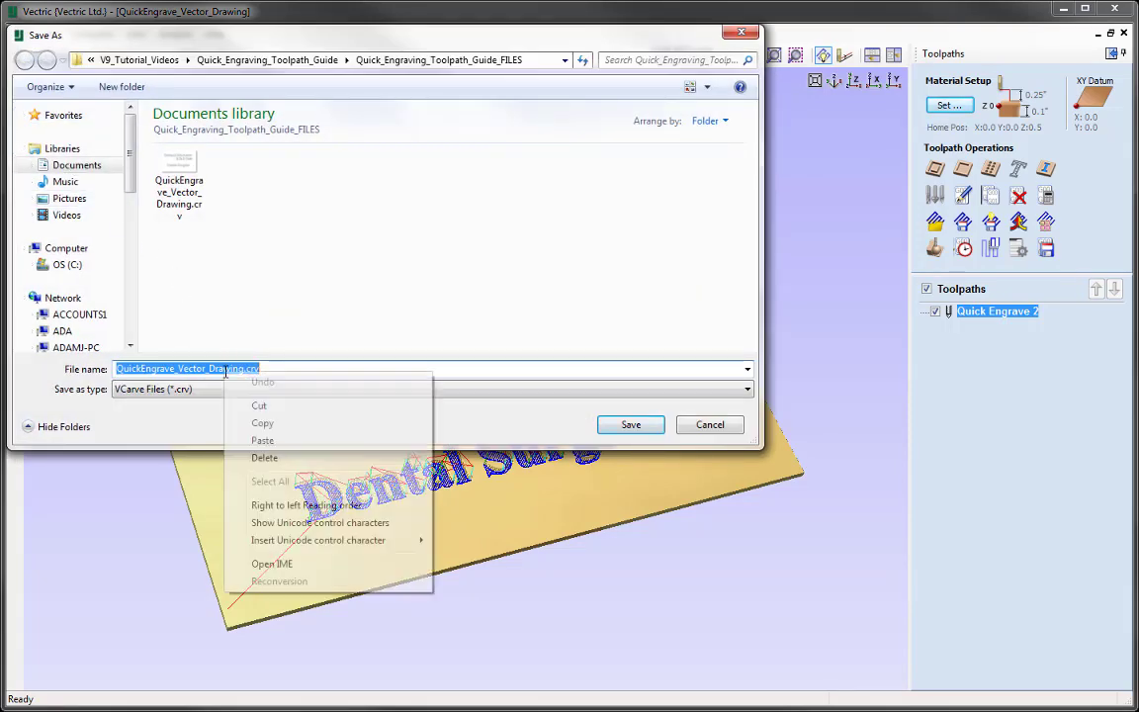
click(302, 441)
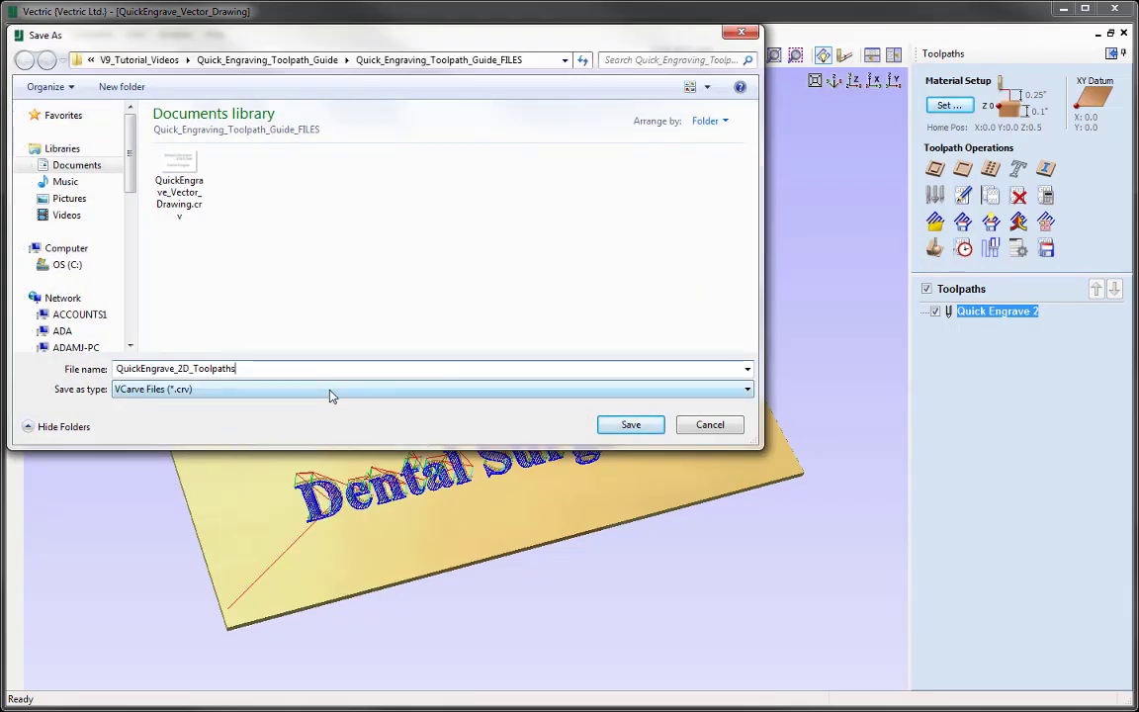
click(642, 425)
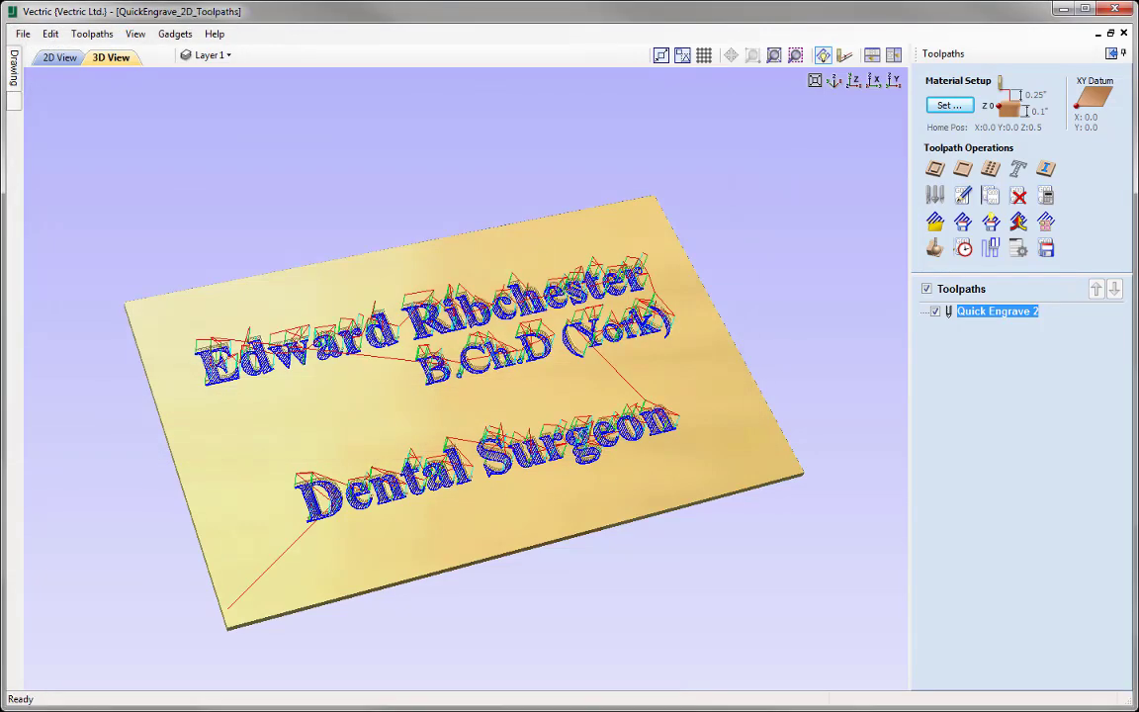